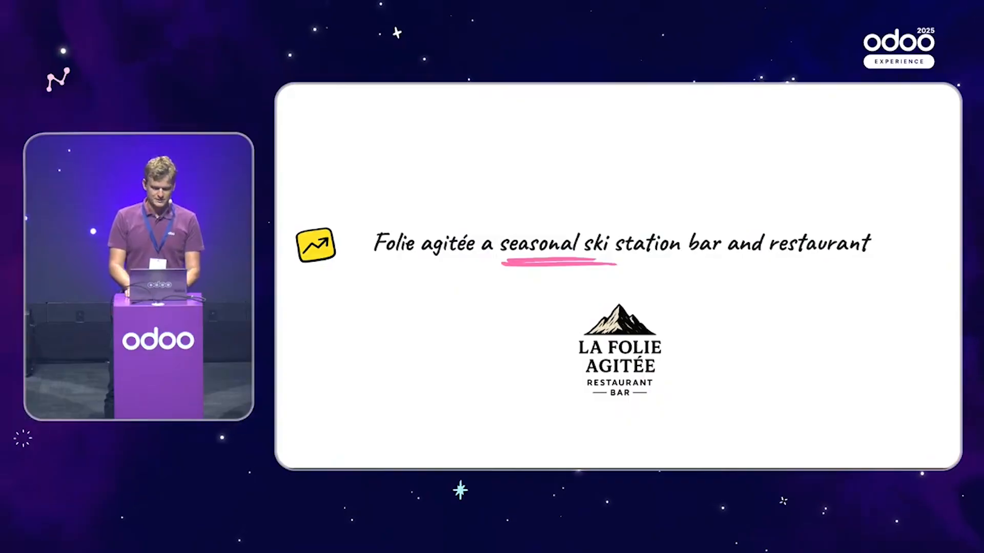
Step: Leave the presentation slides and show the Odoo home screen of installed apps
key("ctrl+alt+Left")
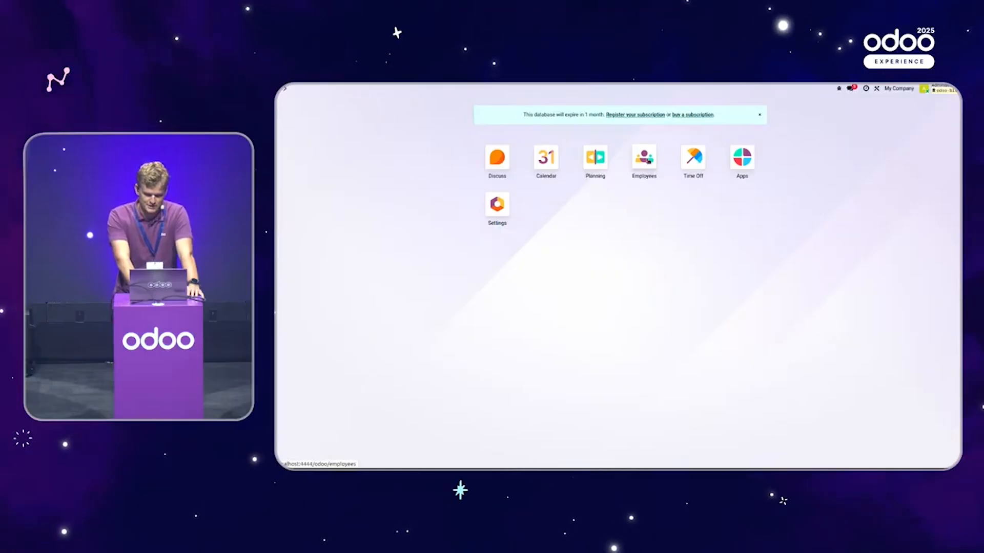
Step: In Employees, create and save a new employee with their name and work e-mail
left_click(651, 171)
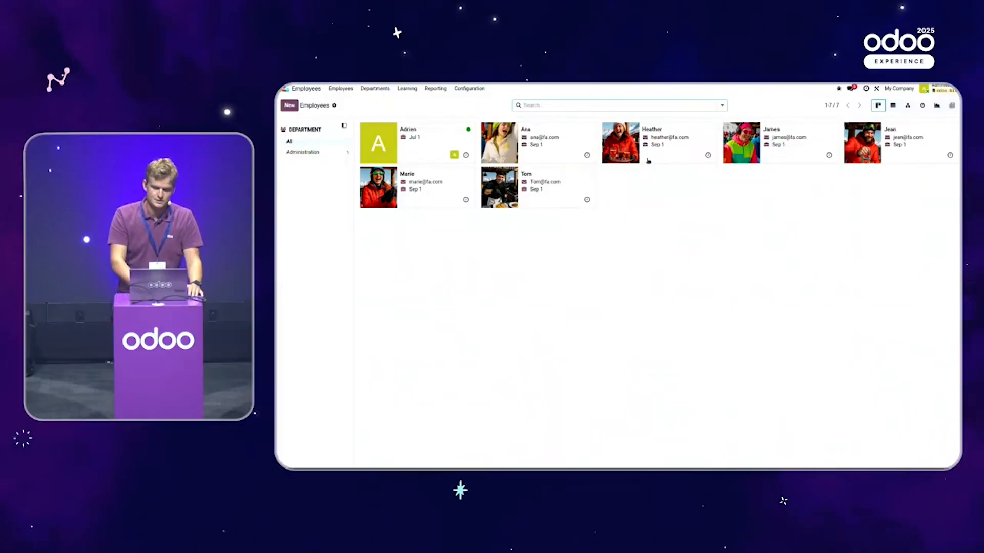
left_click(289, 105)
type("Liam")
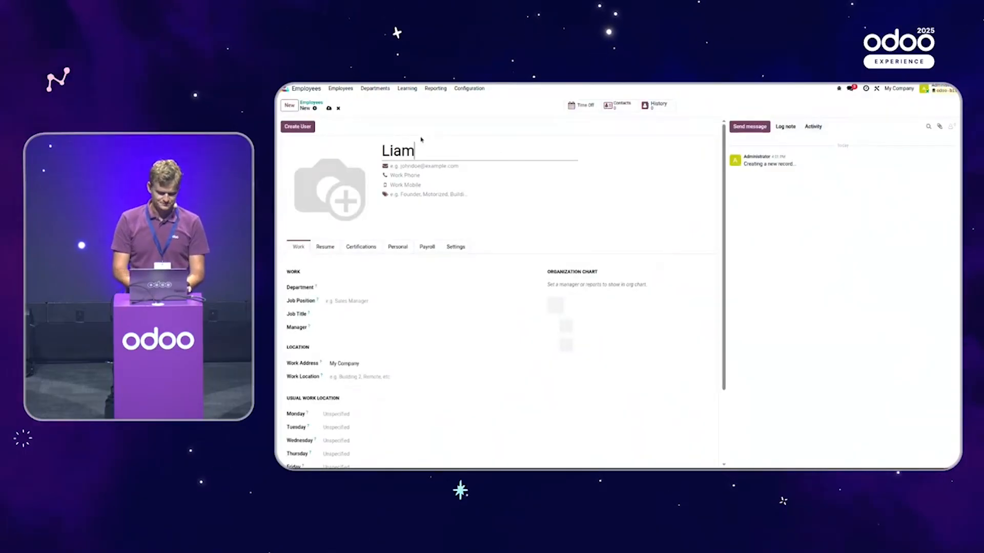
key("Tab")
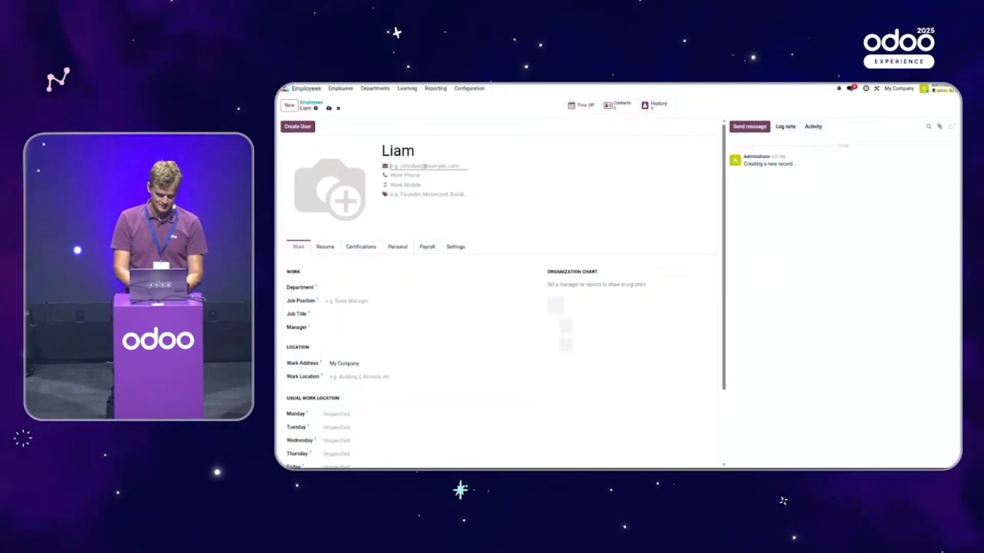
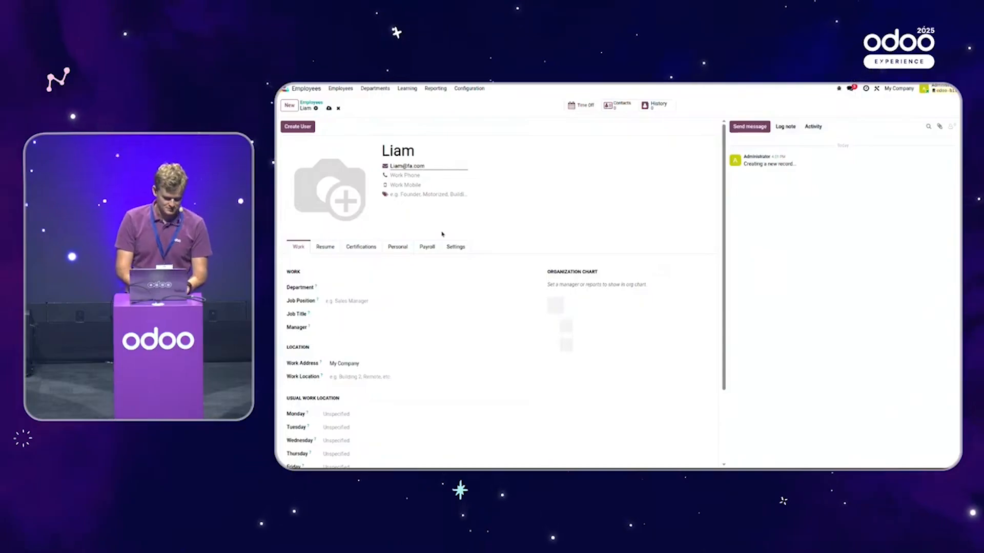
left_click(329, 109)
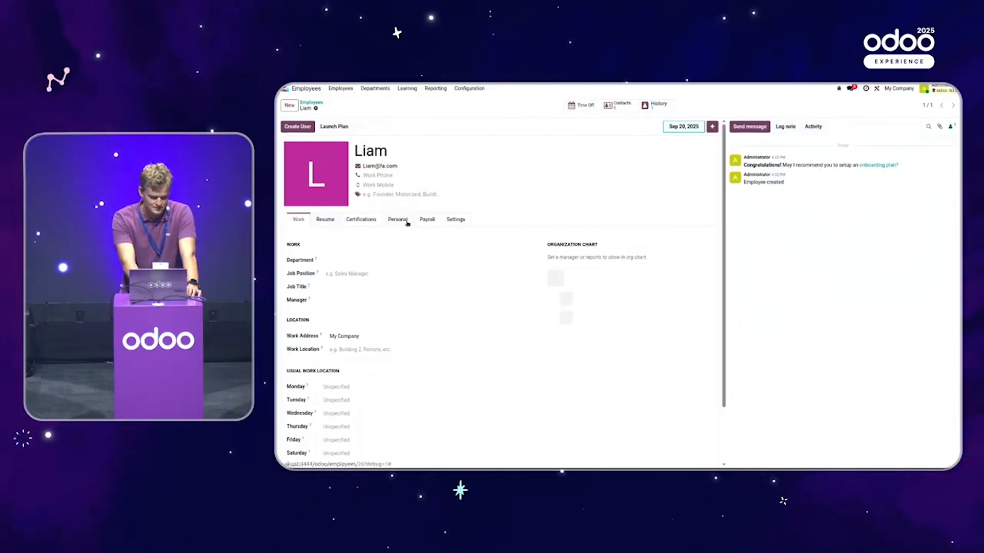
Step: Assign the Bar planning role in the employee's settings, then show the Payroll details
left_click(461, 221)
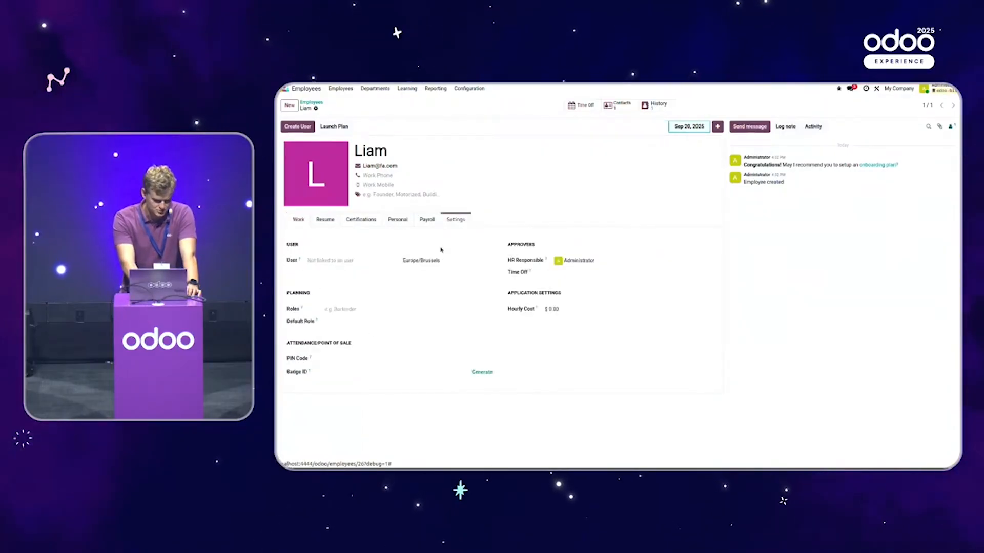
left_click(354, 309)
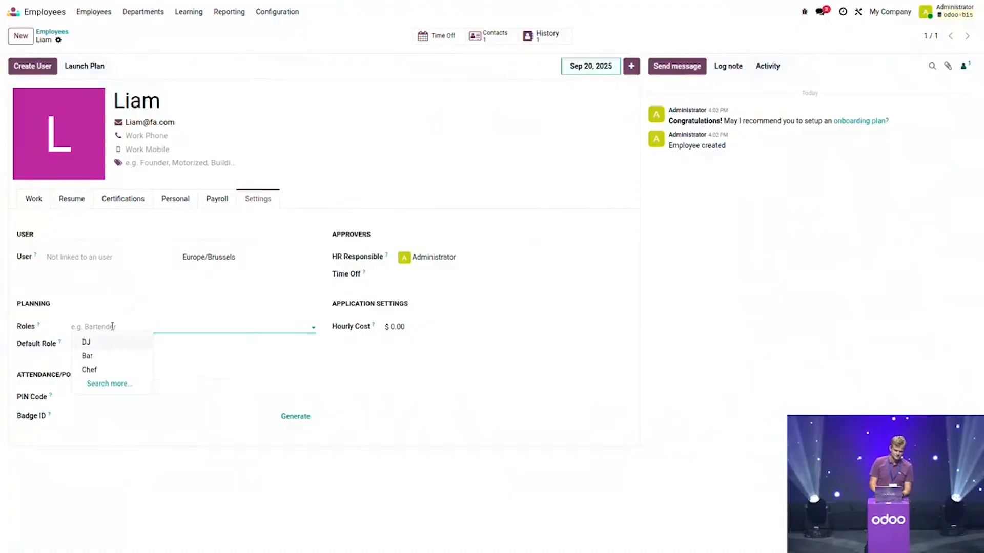
left_click(106, 358)
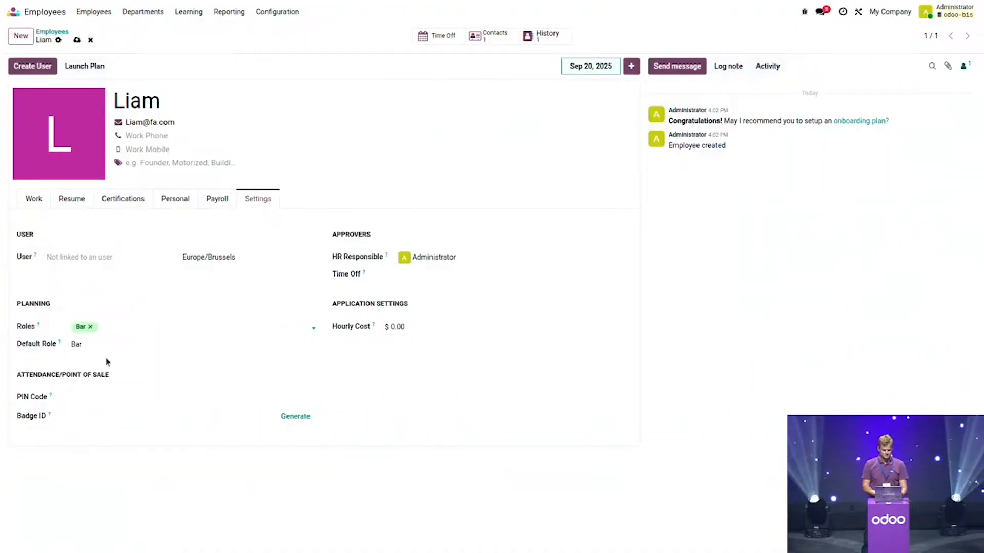
left_click(219, 201)
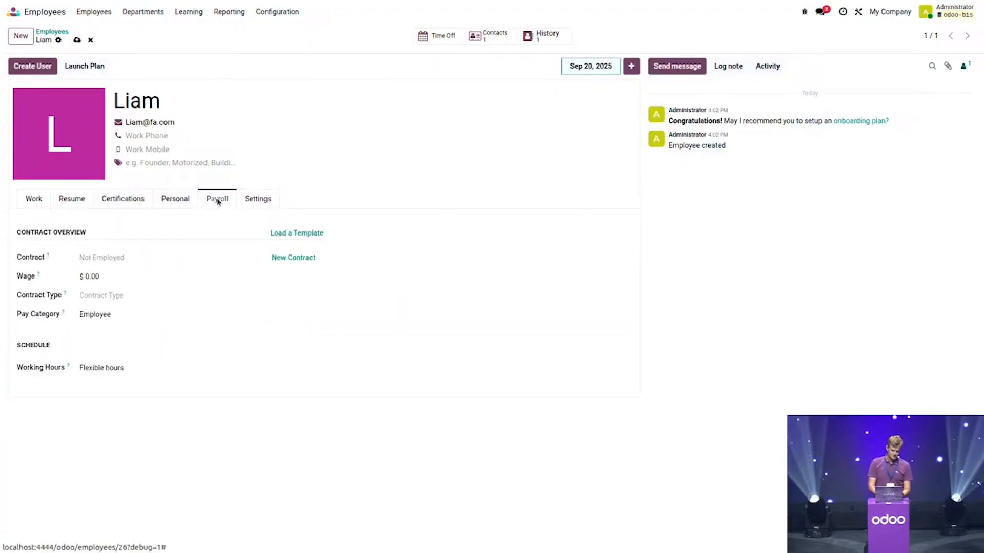
Step: Set the employee's contract start to September 14, 2025, leaving no end date
left_click(104, 263)
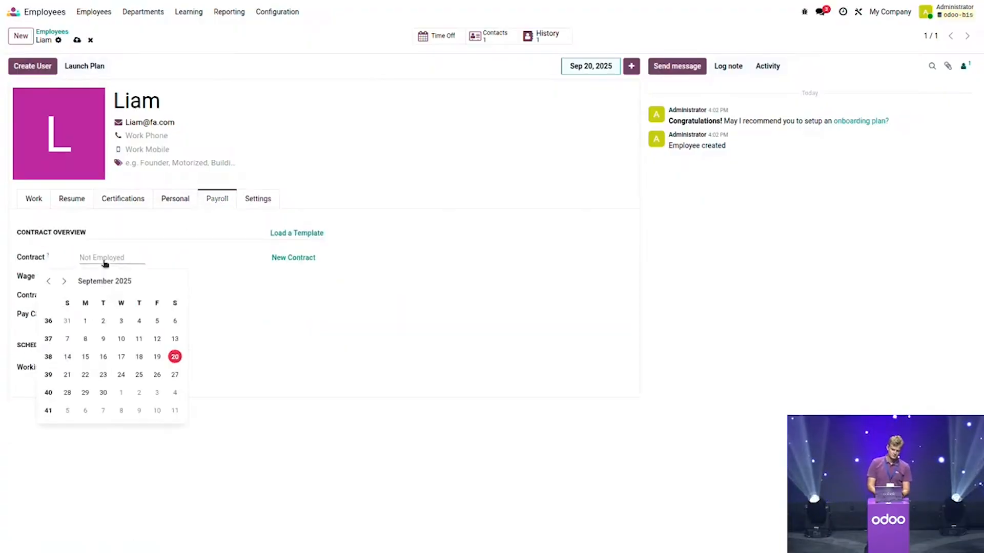
left_click(68, 357)
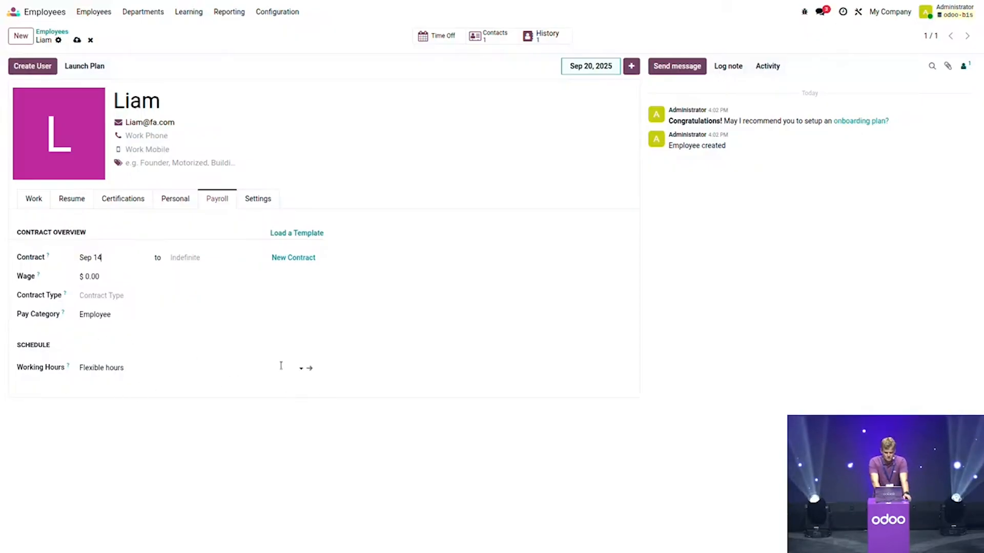
left_click(311, 369)
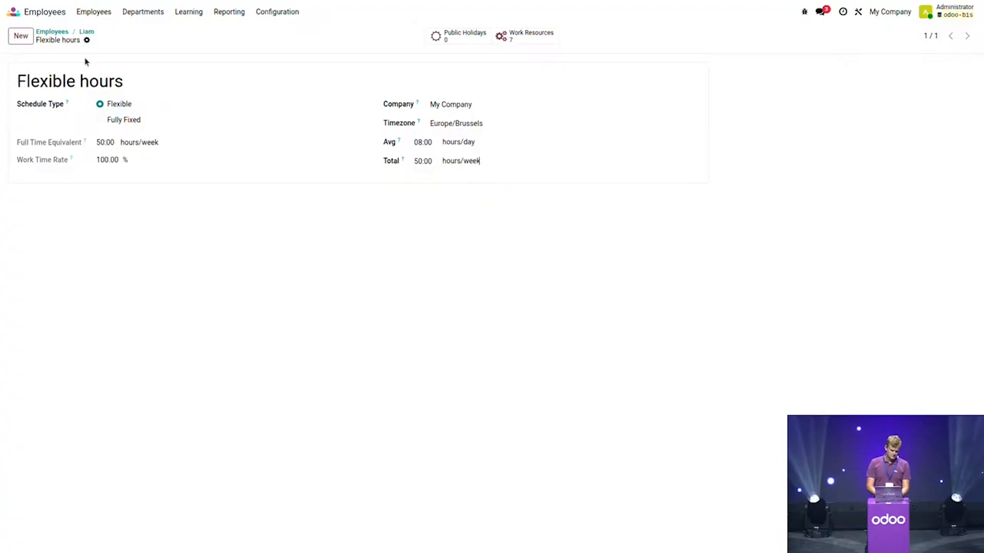
Step: Replace Flexible hours with the Tuesday and Saturday off working schedule and check its hours
left_click(87, 32)
left_click(179, 370)
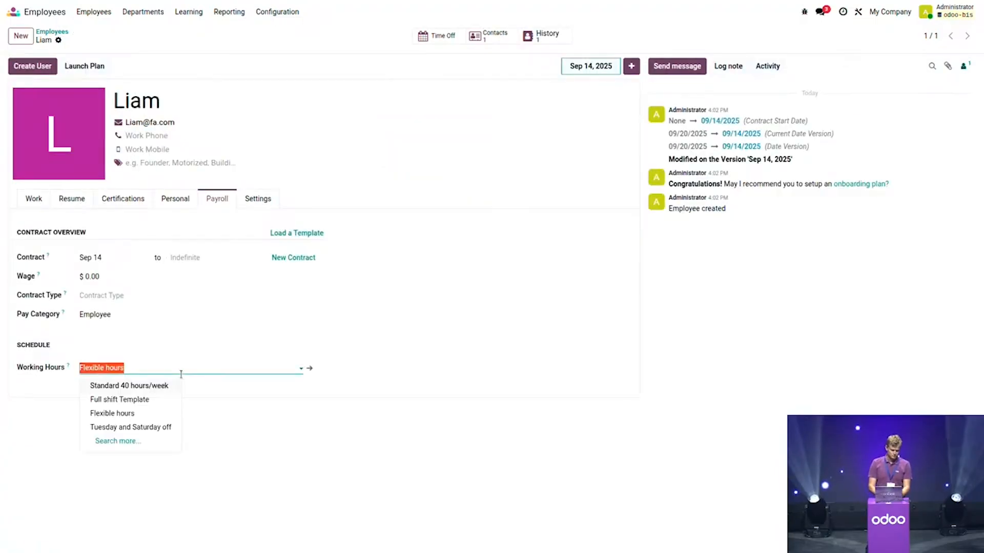
left_click(154, 427)
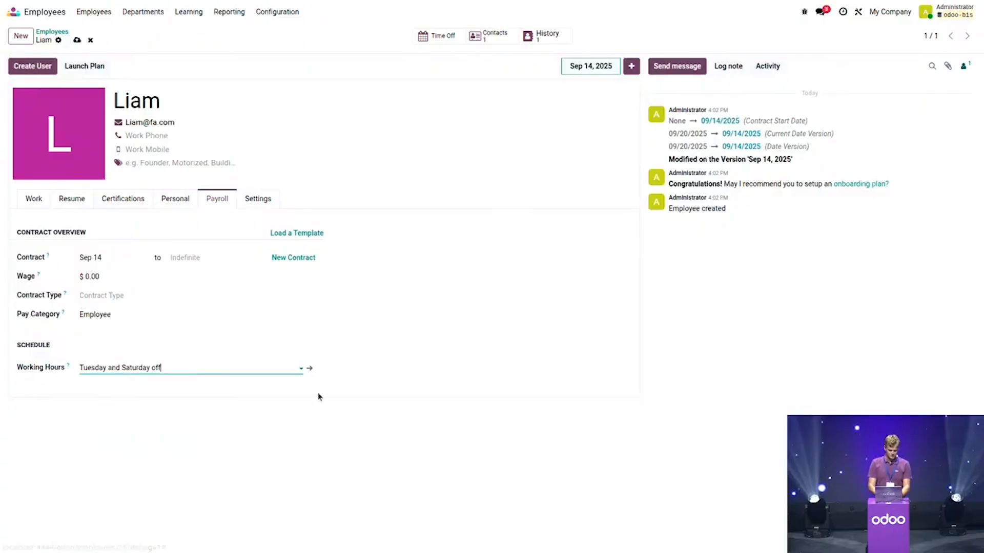
left_click(310, 368)
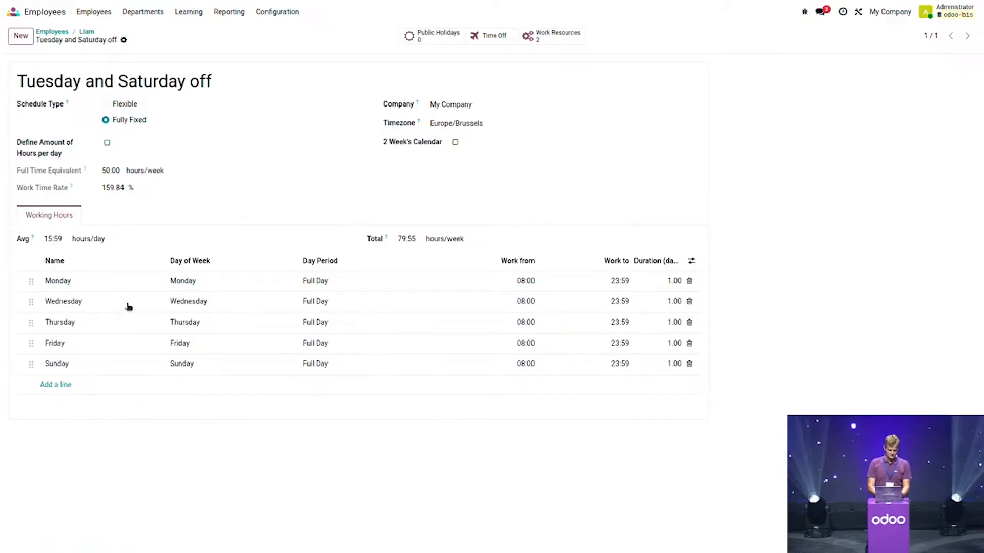
left_click(87, 32)
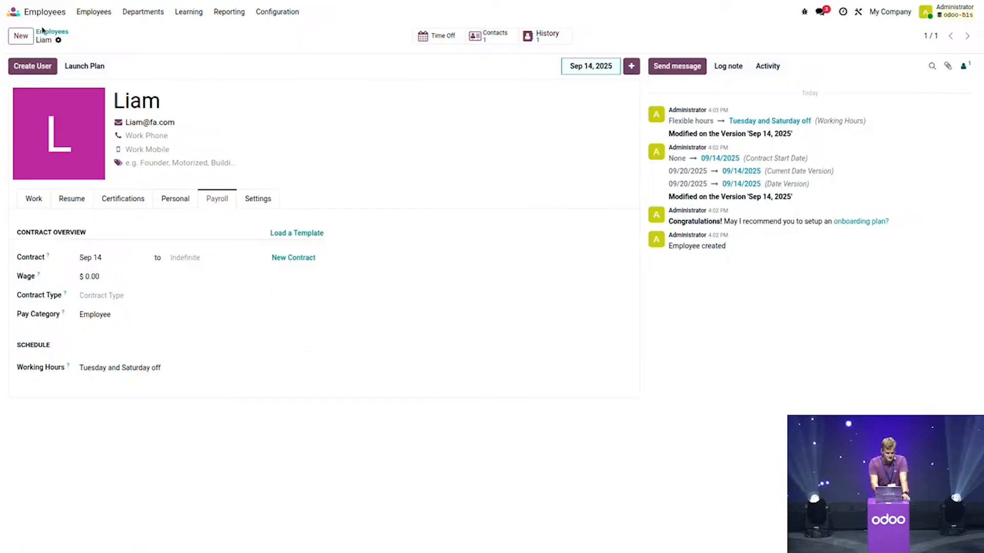
Step: Go to the Time Off app's list of all time off requests
left_click(15, 11)
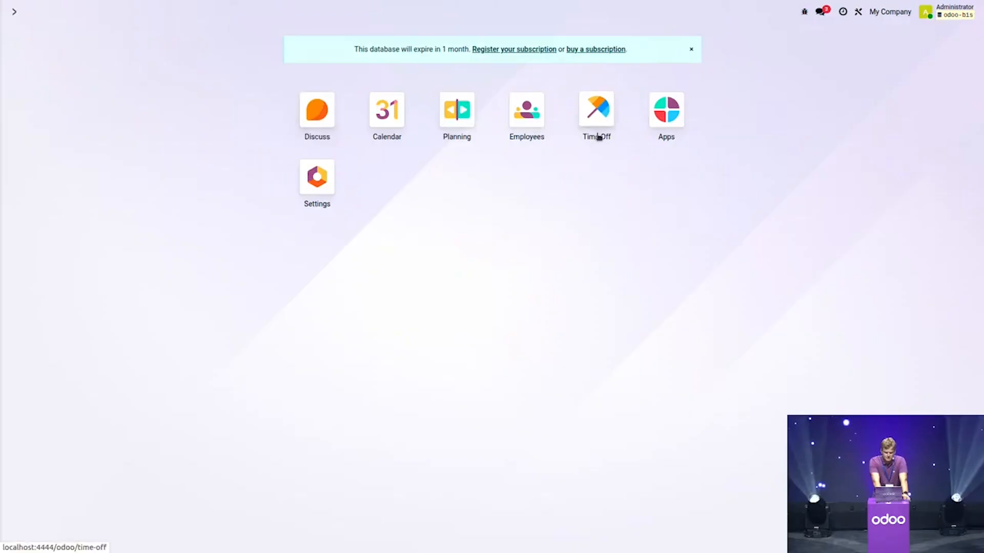
left_click(603, 115)
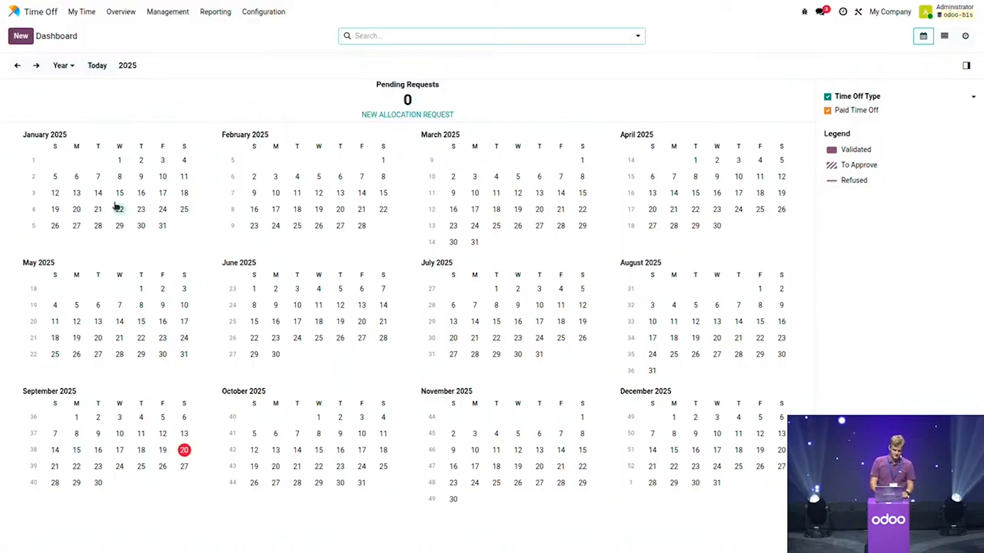
left_click(171, 12)
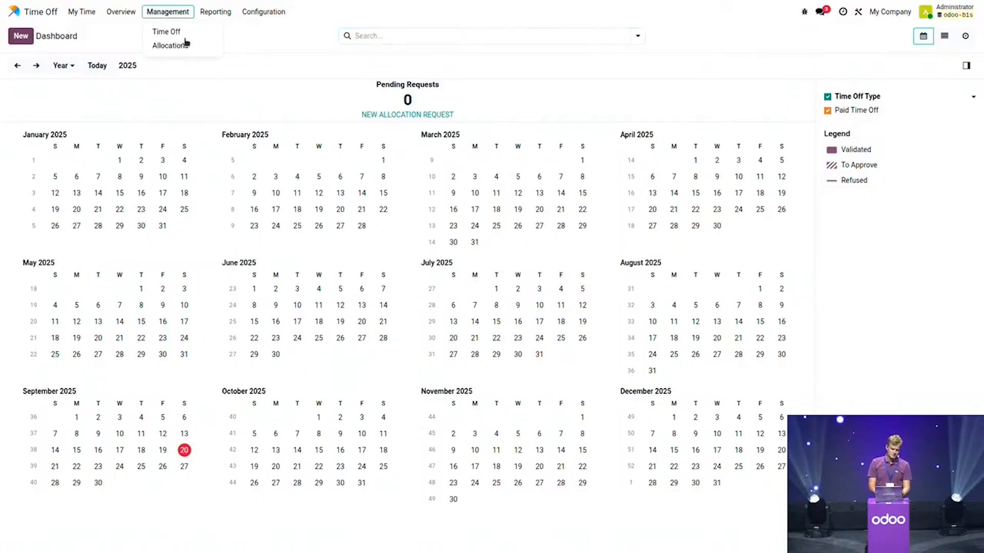
left_click(177, 32)
Step: Save an approved paid time off for another employee from Sep 22 to Sep 28
left_click(32, 35)
left_click(132, 174)
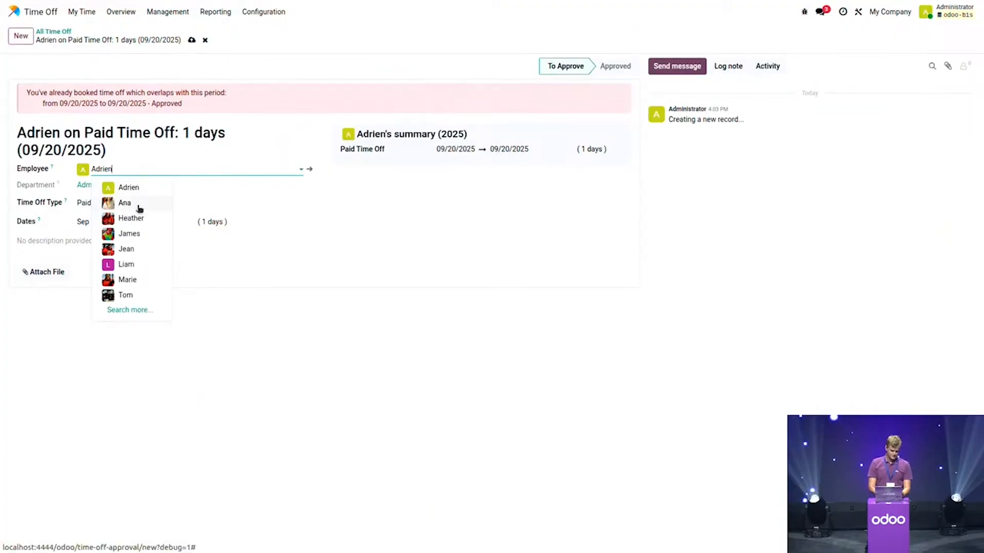
left_click(139, 206)
left_click(100, 167)
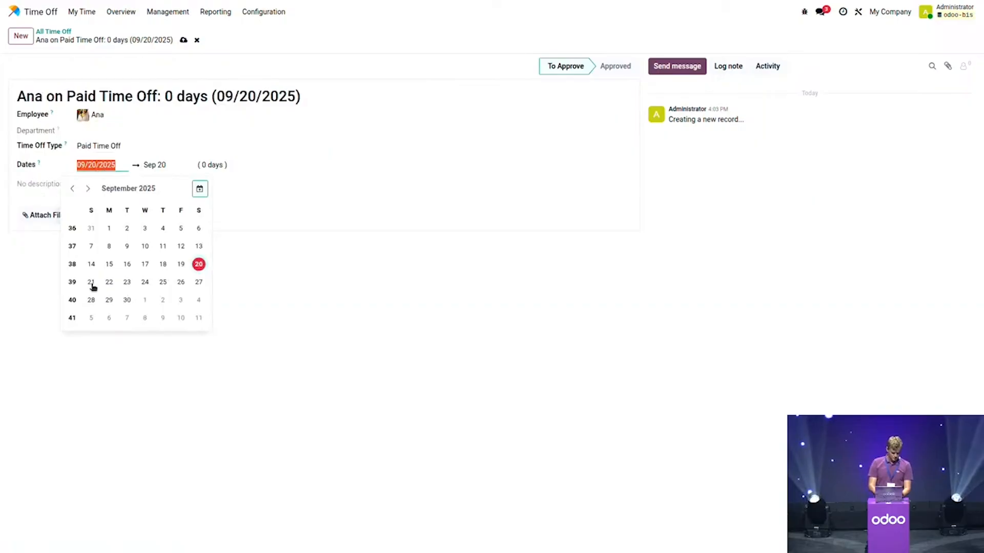
left_click(109, 283)
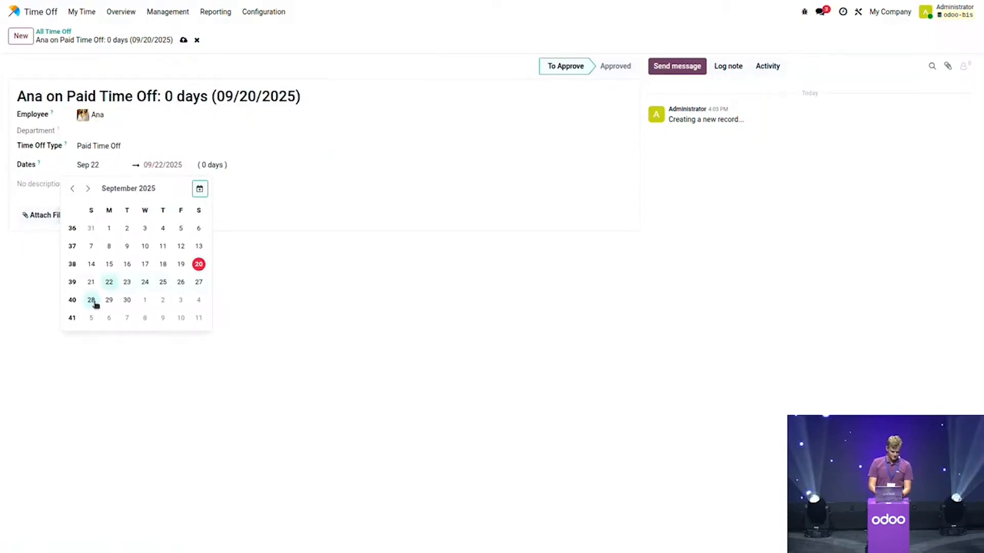
left_click(93, 302)
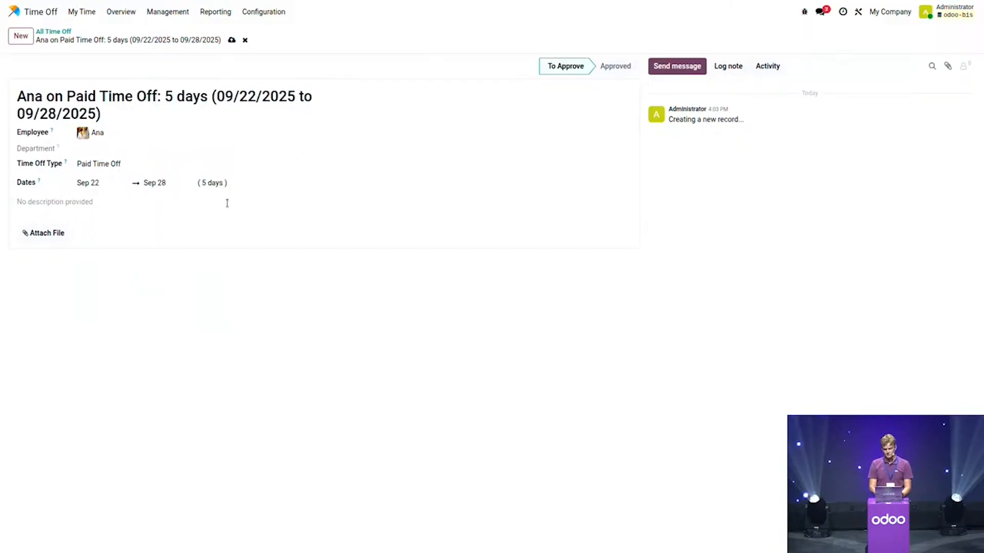
left_click(232, 40)
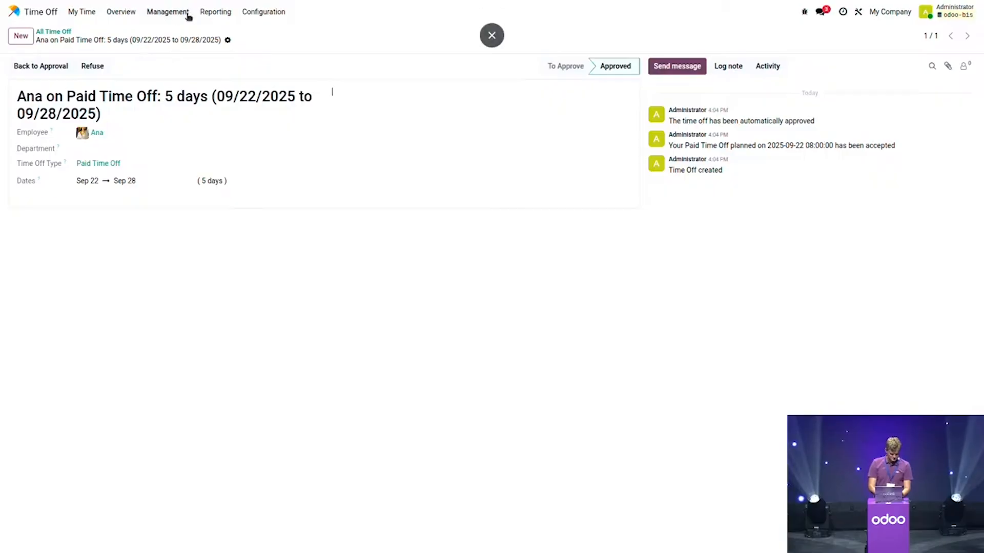
left_click(39, 12)
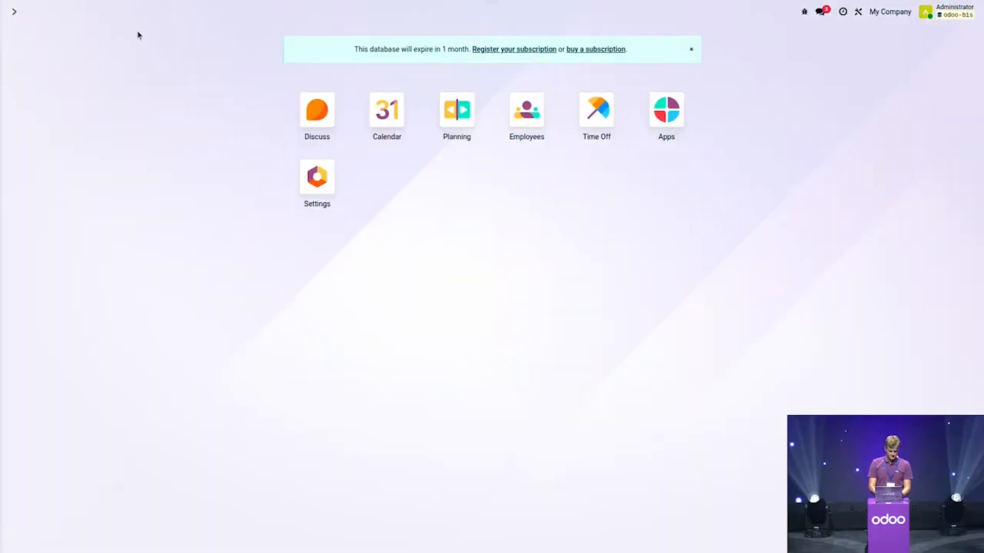
Step: Open Planning by resource, move to week 39 (Sep 21–27), and open Configuration
left_click(444, 114)
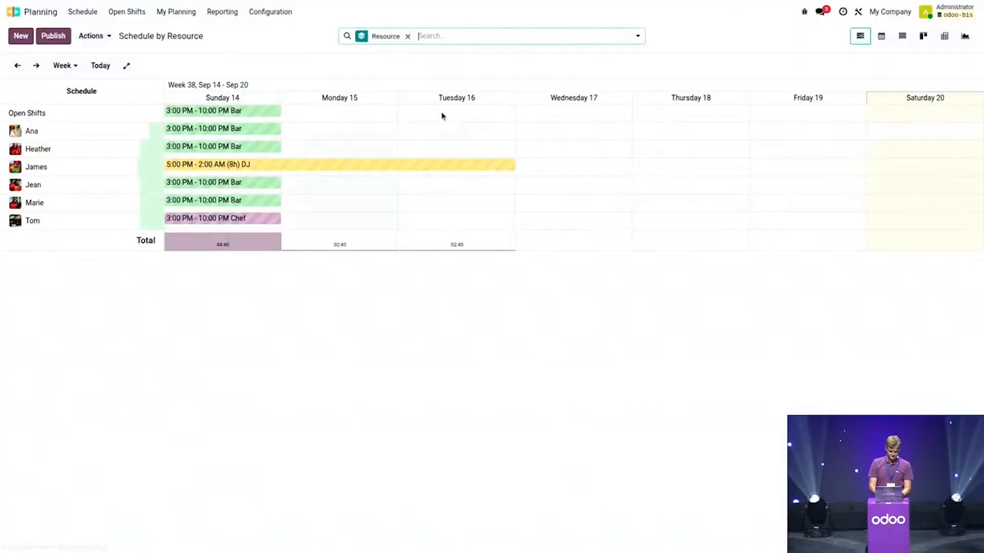
left_click(35, 69)
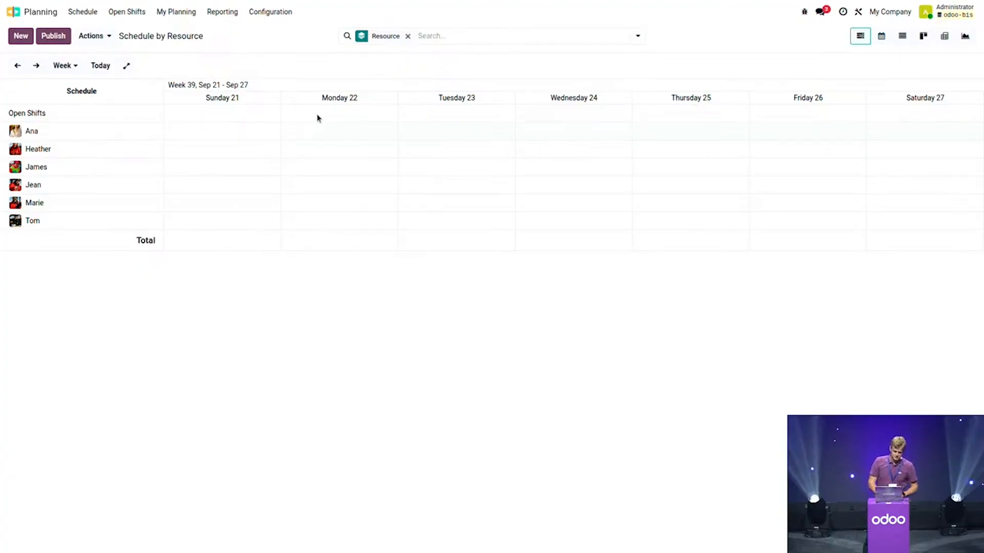
left_click(273, 18)
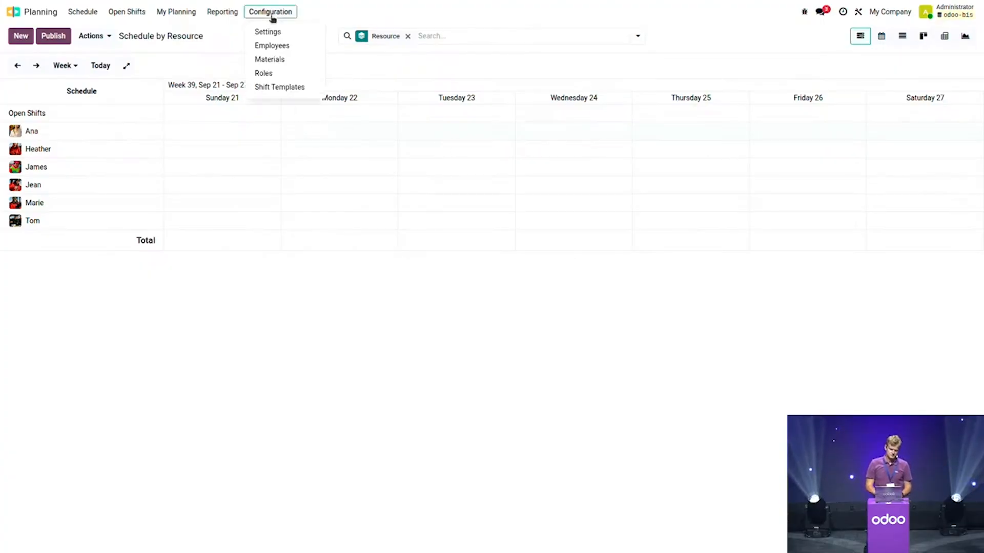
left_click(286, 86)
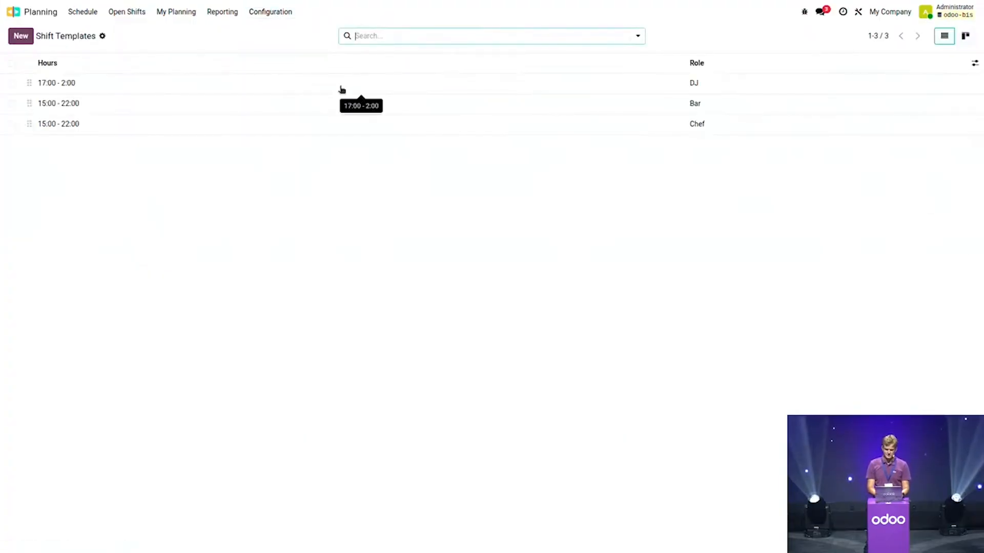
left_click(204, 114)
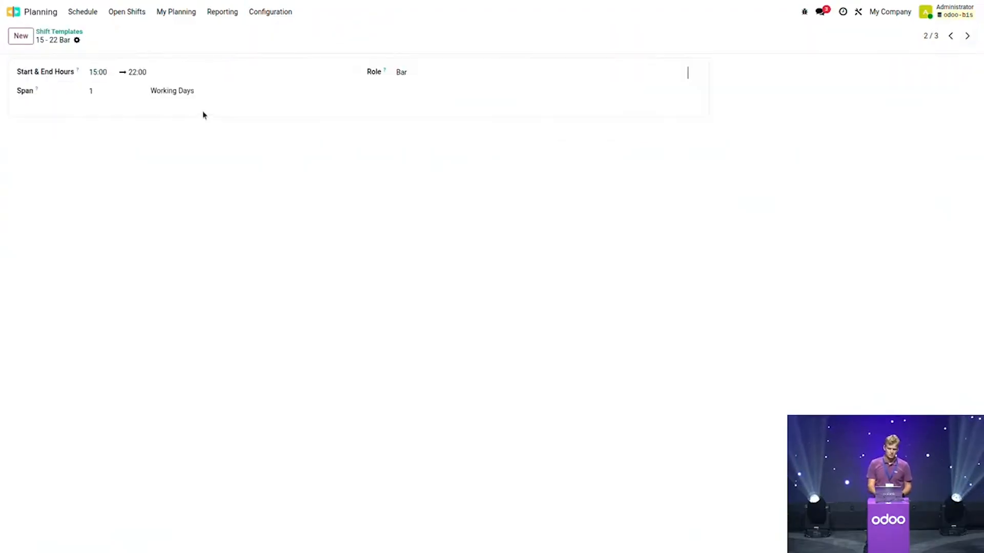
left_click(58, 32)
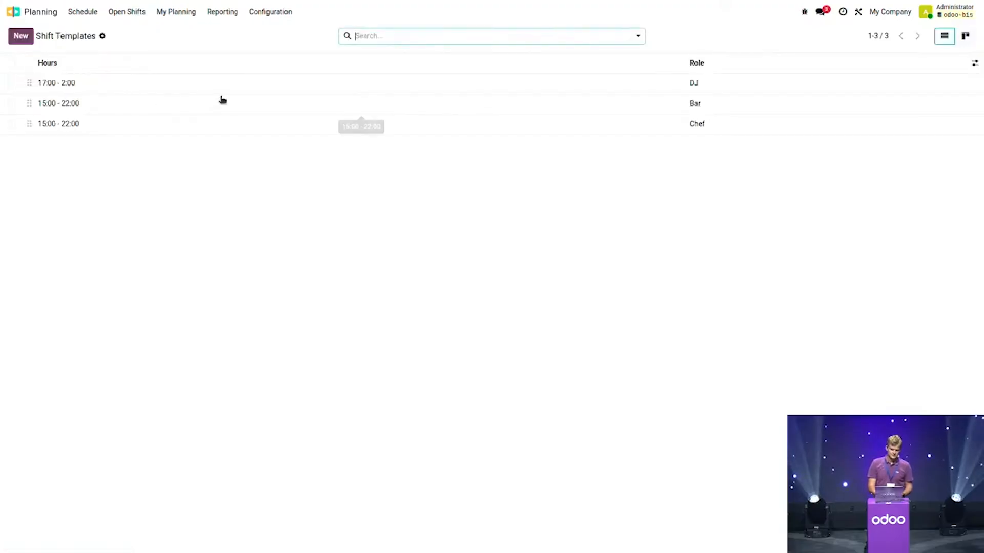
left_click(241, 88)
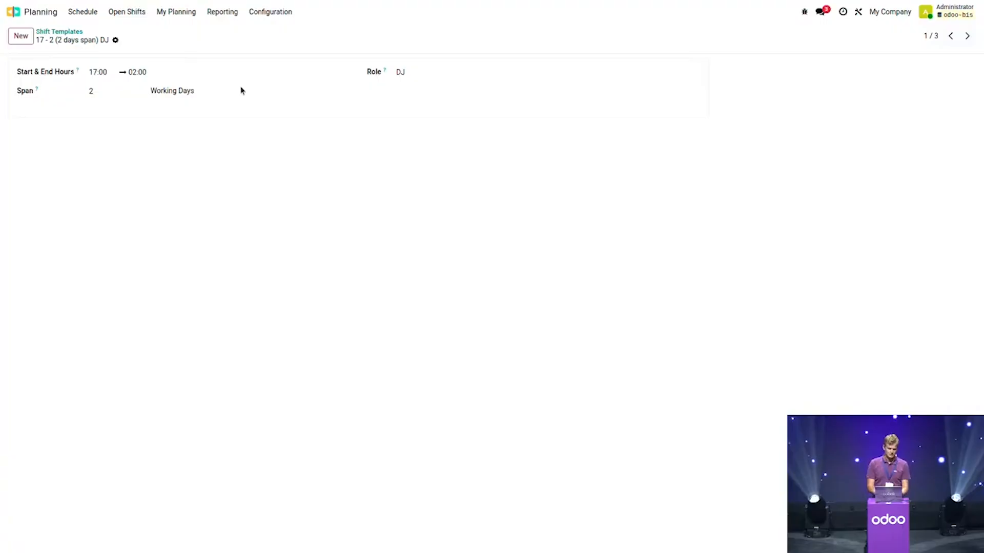
left_click(63, 32)
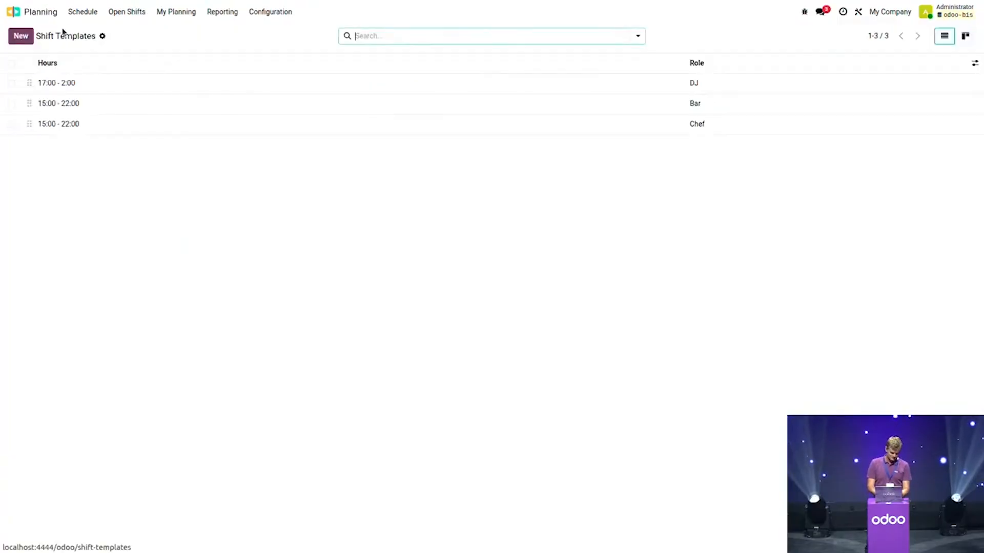
left_click(83, 12)
Step: Add a 15 - 22 Bar open shift on each day from Sunday 21 to Saturday 27
left_click(105, 32)
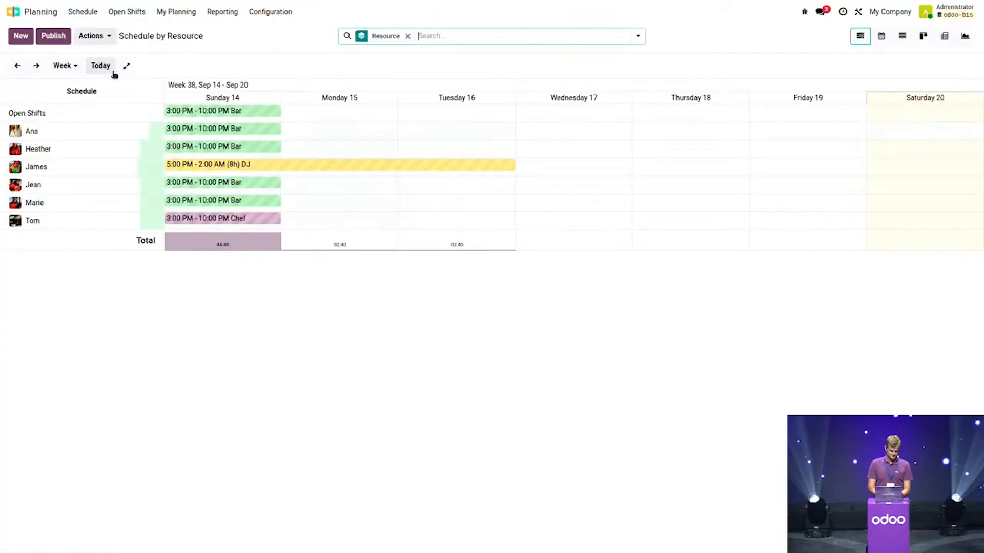
left_click(36, 66)
left_click_drag(215, 117, 777, 105)
left_click_drag(845, 114, 912, 115)
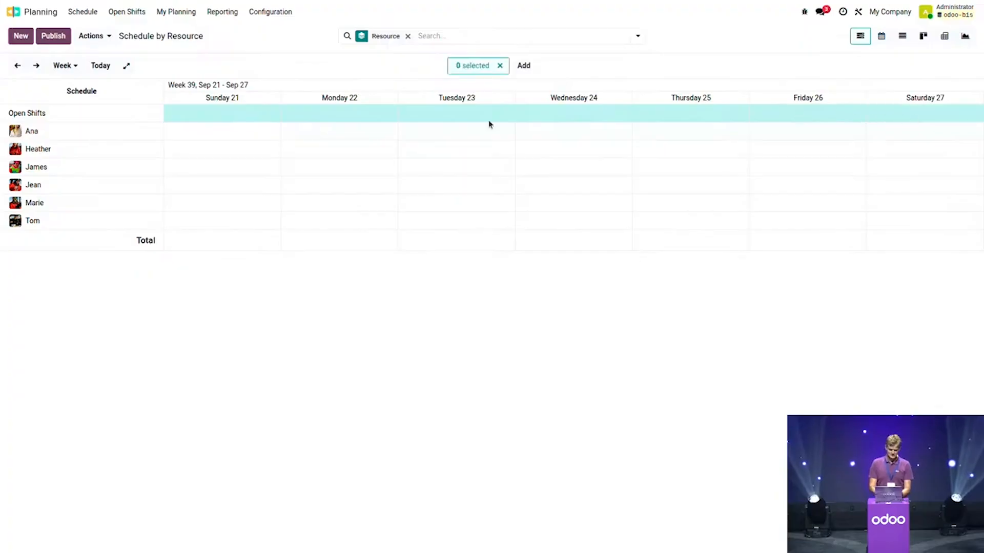
left_click(521, 74)
left_click(576, 101)
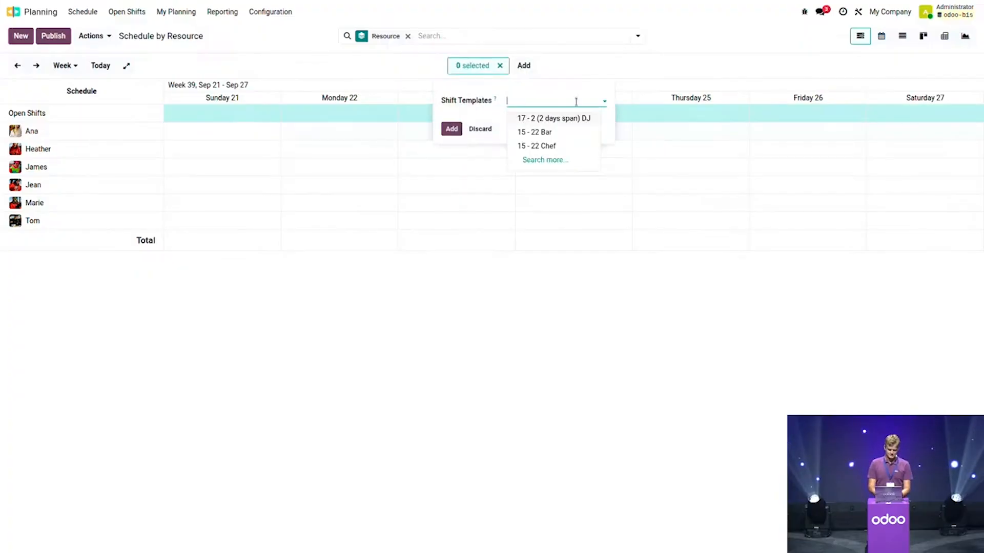
left_click(549, 133)
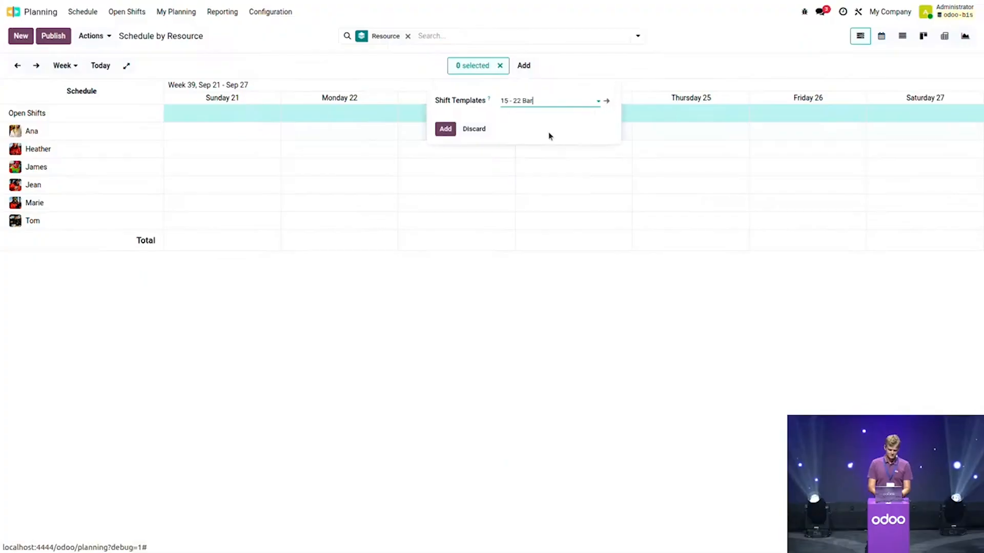
left_click(446, 130)
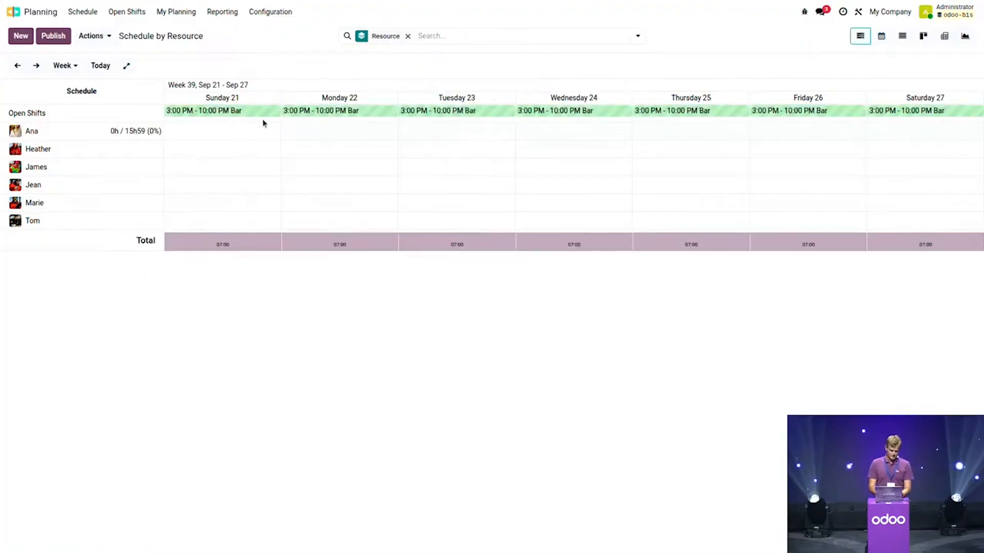
Step: Add second and third rows of daily 15 - 22 Bar open shifts across the week
left_click_drag(786, 107, 882, 121)
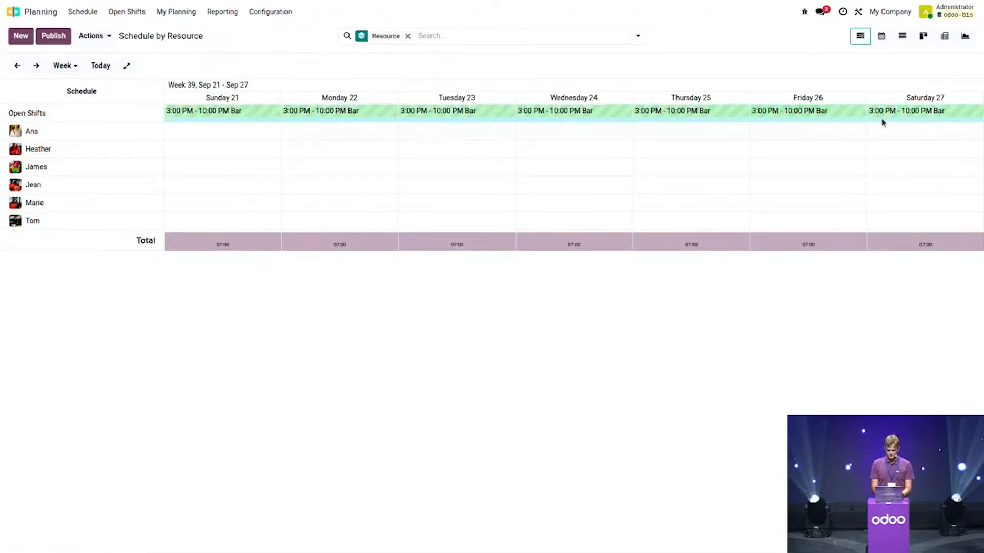
left_click(513, 65)
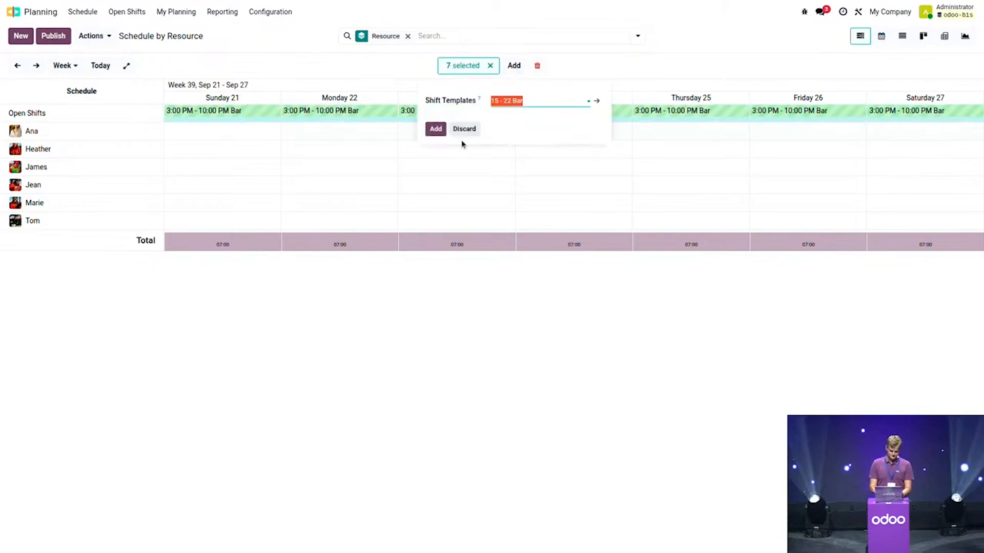
left_click(438, 129)
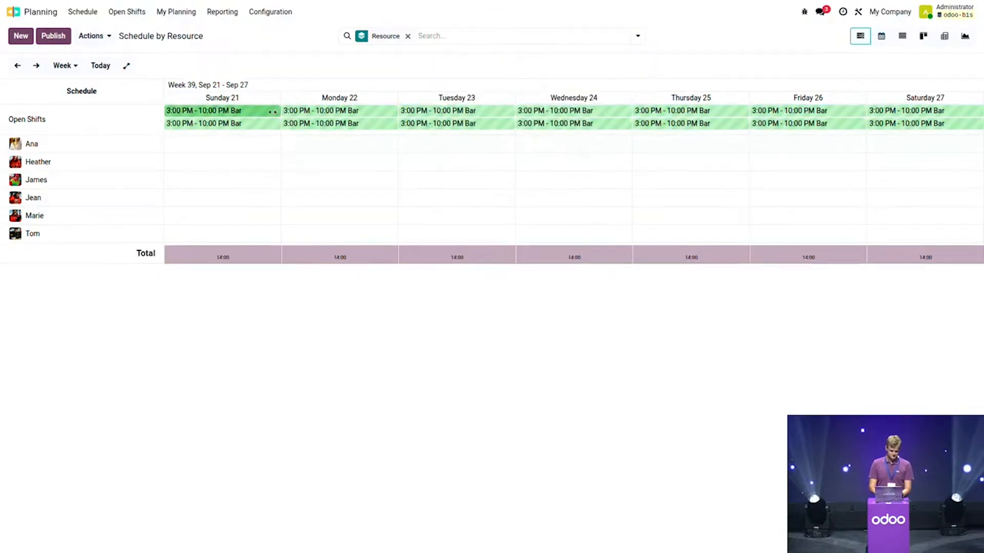
left_click_drag(241, 137, 891, 136)
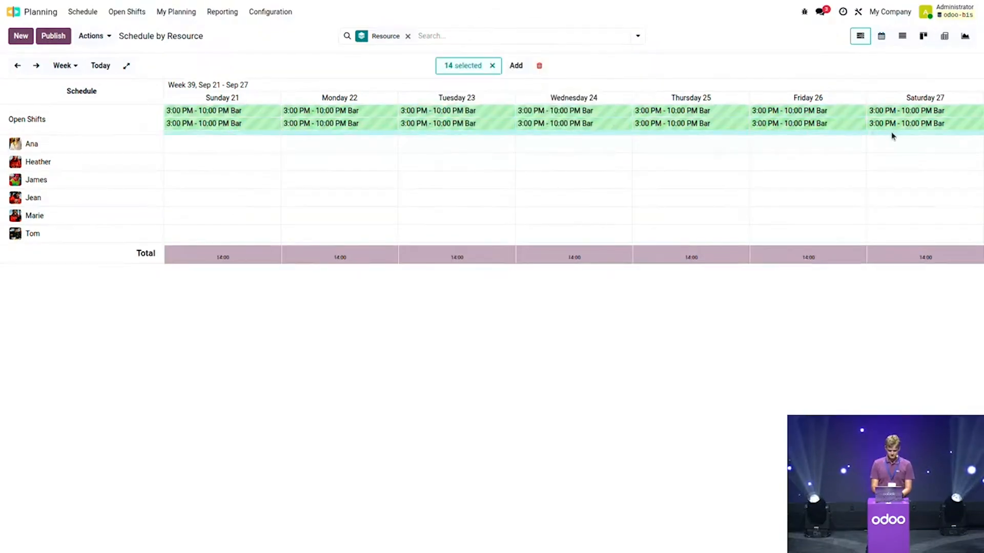
left_click(516, 66)
left_click(541, 101)
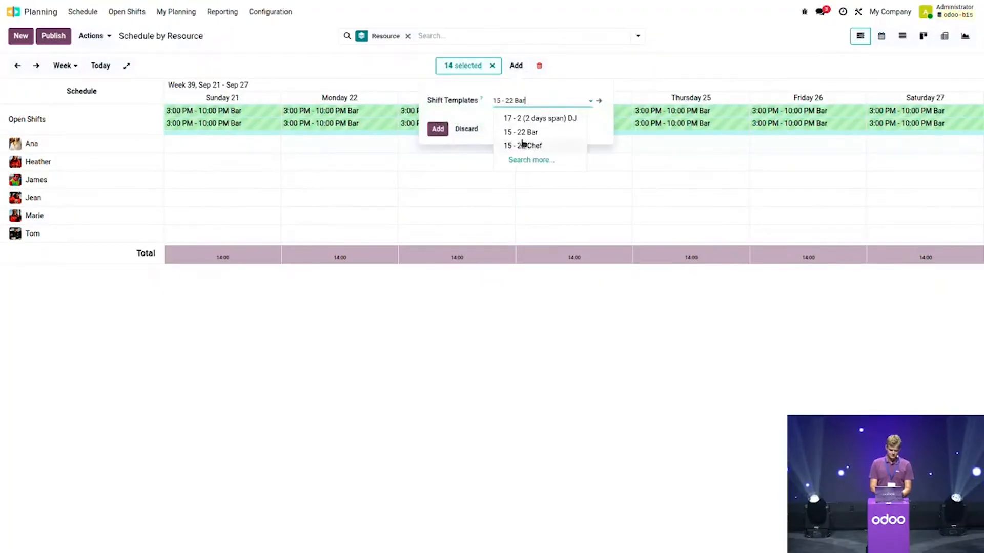
left_click(533, 138)
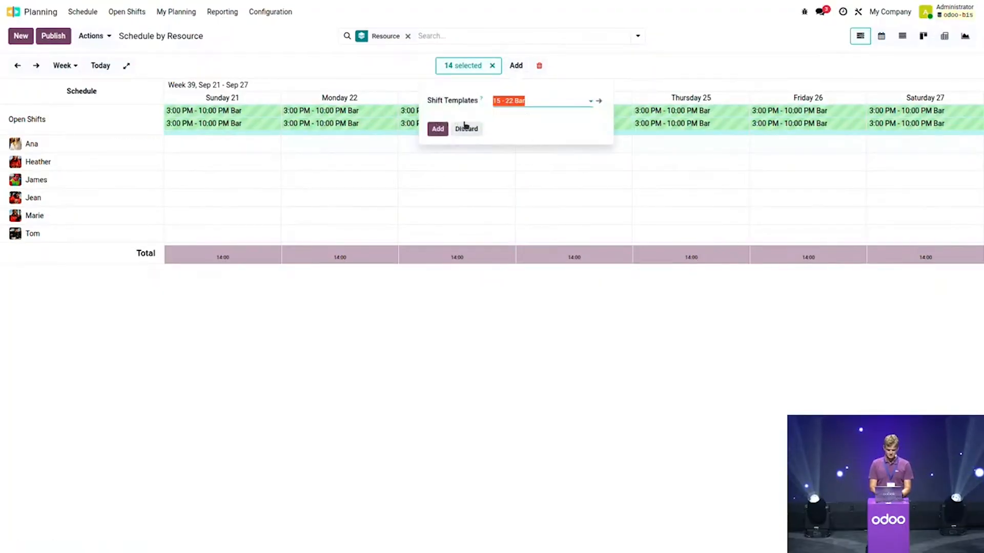
left_click(438, 129)
Step: Add a fourth row of daily 15 - 22 Bar open shifts across the week
left_click_drag(242, 149, 916, 149)
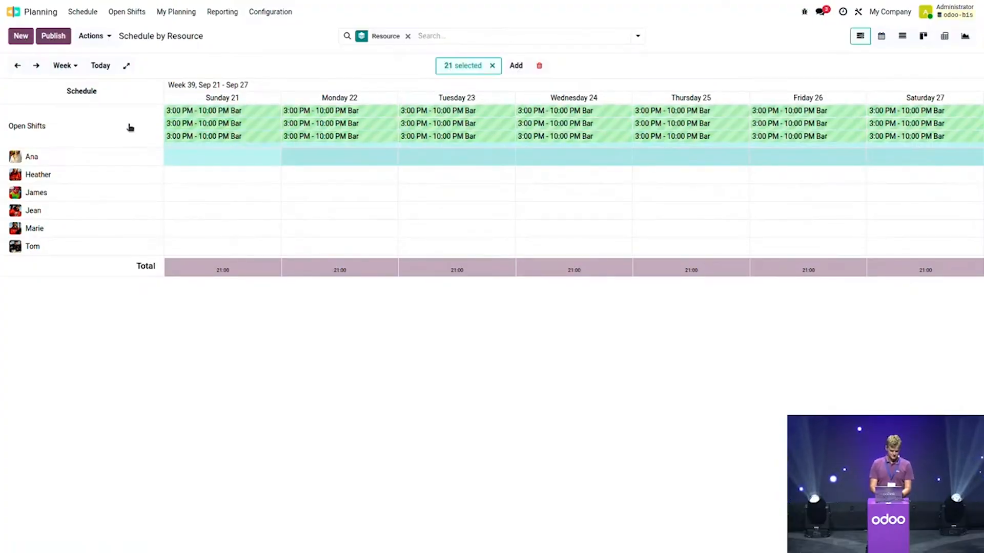
left_click(492, 65)
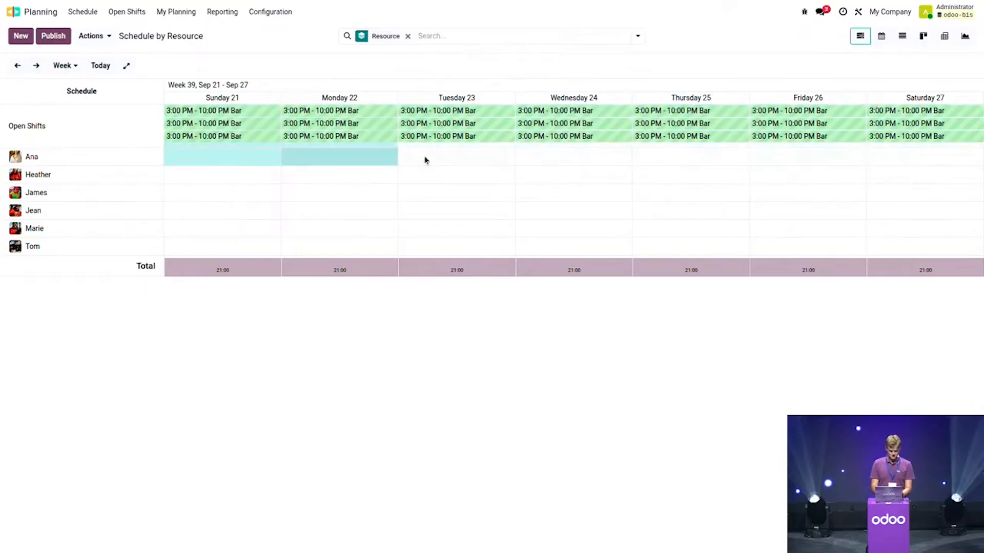
left_click_drag(876, 143, 877, 144)
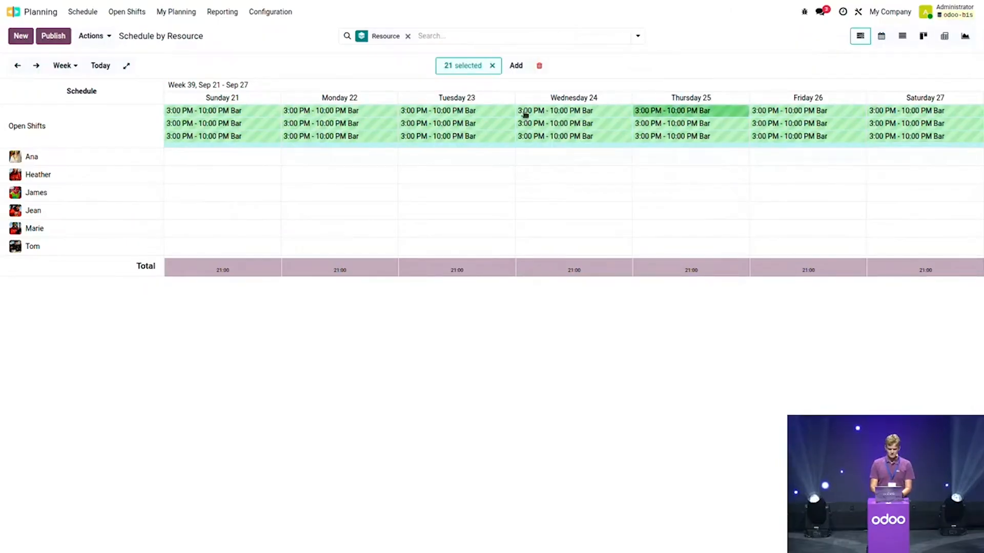
left_click(516, 66)
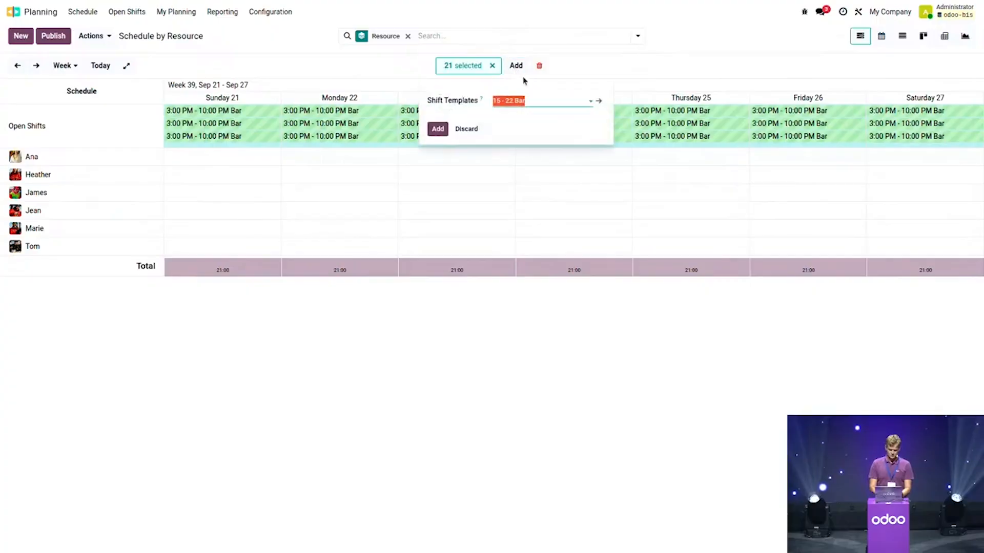
left_click(537, 103)
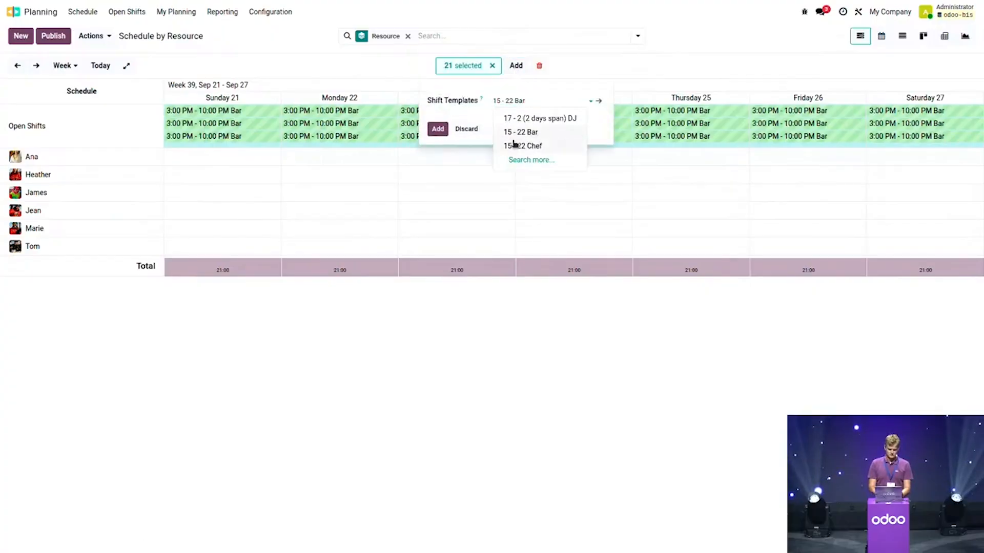
left_click(533, 134)
left_click(438, 129)
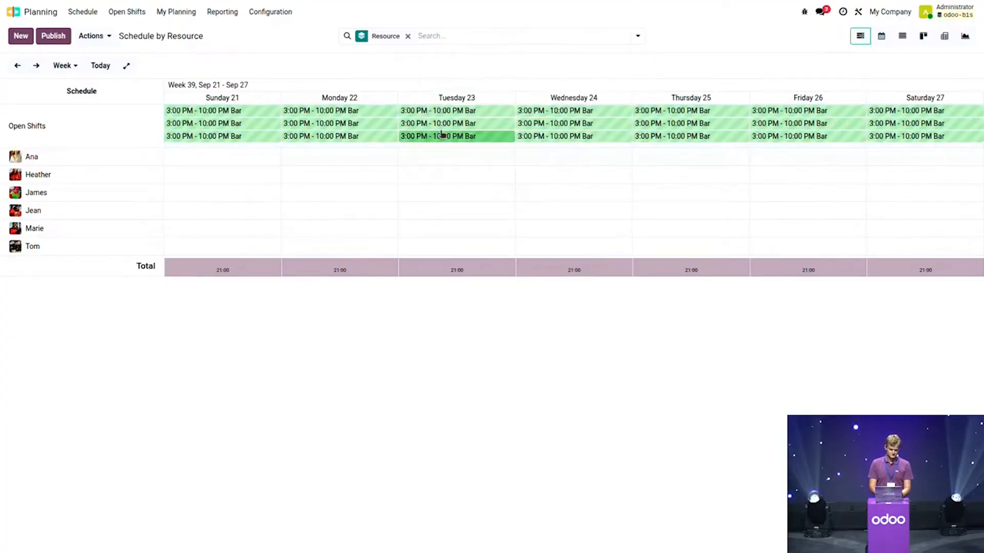
Step: Add a daily 15 - 22 Chef open shift to every day of the week
left_click_drag(223, 164, 898, 162)
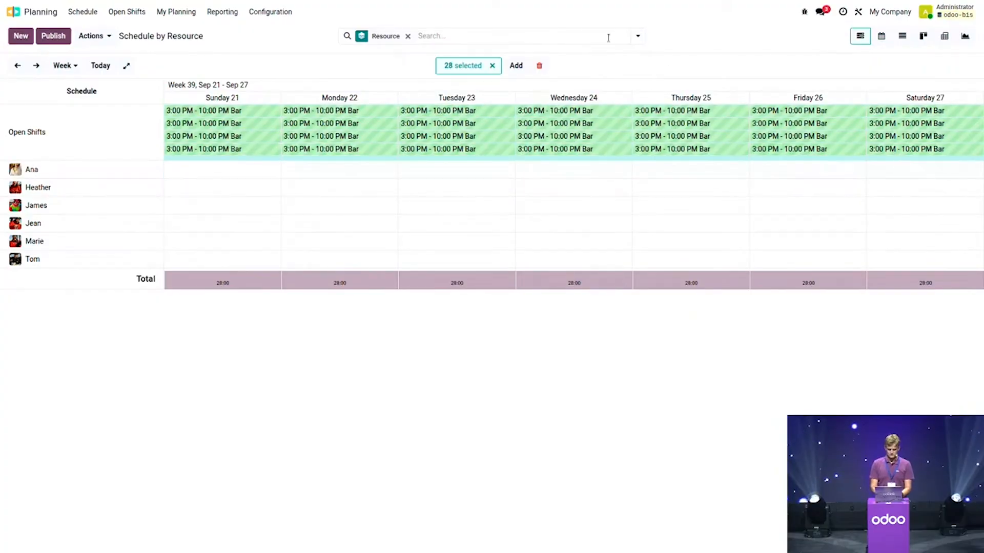
left_click(516, 66)
left_click(536, 104)
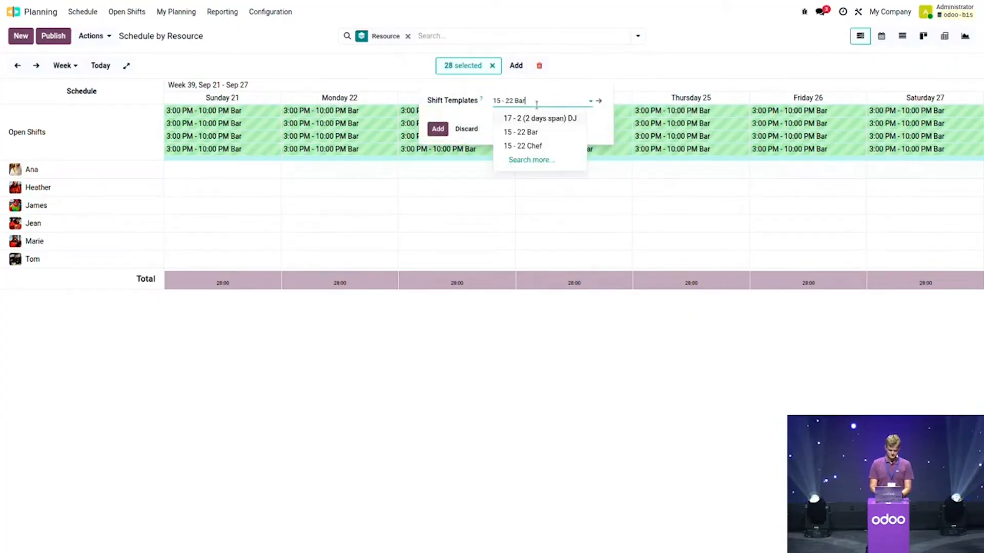
left_click(536, 146)
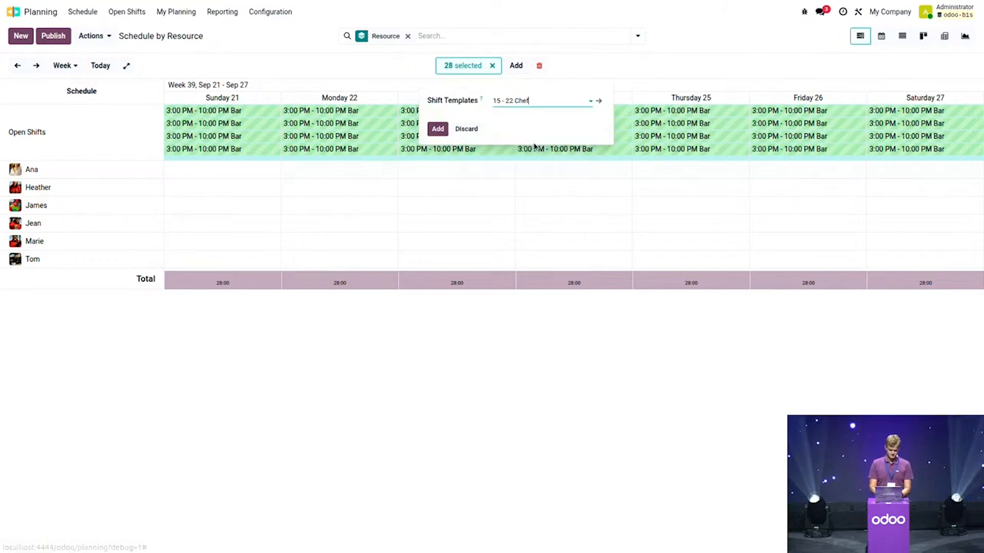
left_click(438, 129)
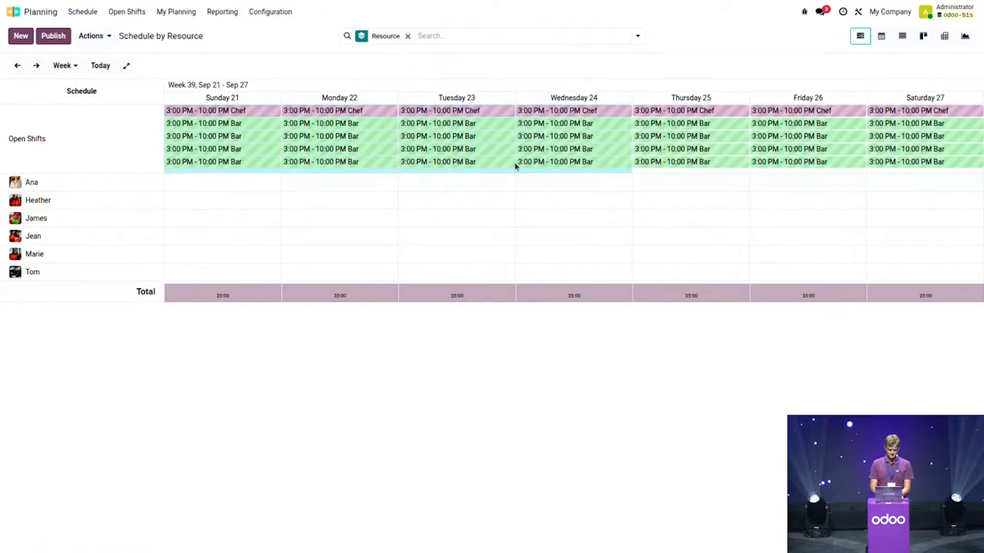
Step: Add 15 - 22 Chef open shifts on all September Tuesdays via the month calendar, then view by resource
left_click(881, 37)
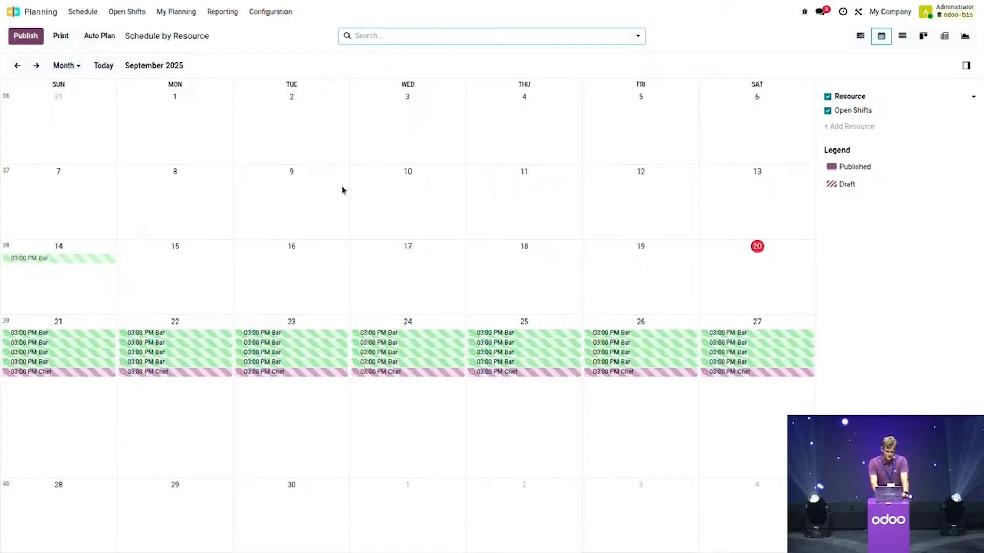
left_click(80, 125)
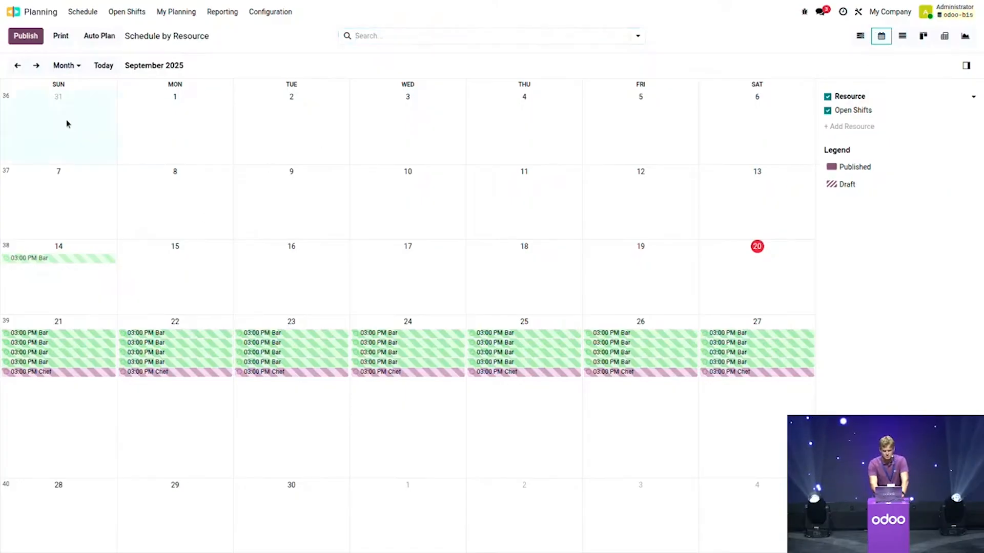
left_click_drag(140, 221, 86, 129)
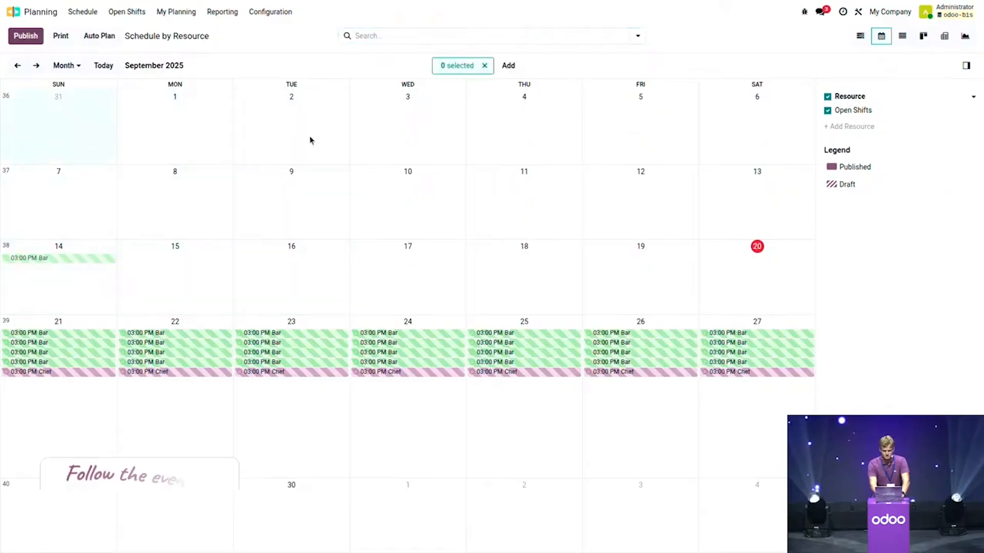
left_click_drag(298, 141, 296, 503)
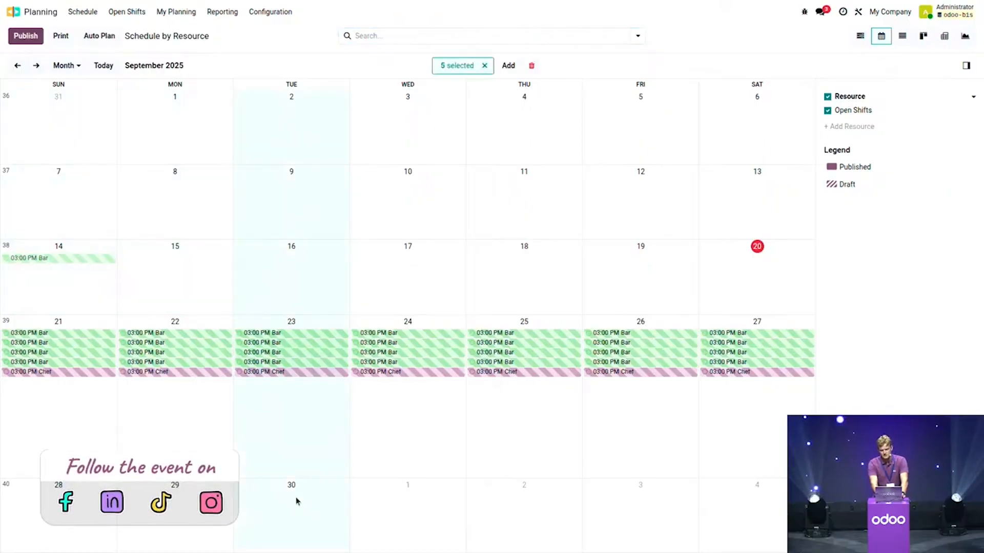
left_click(513, 70)
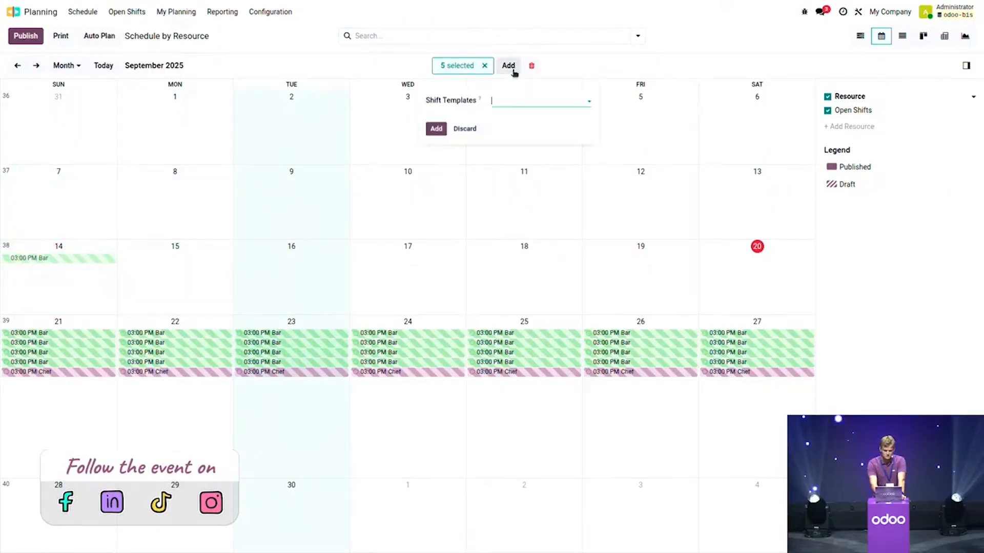
left_click(538, 101)
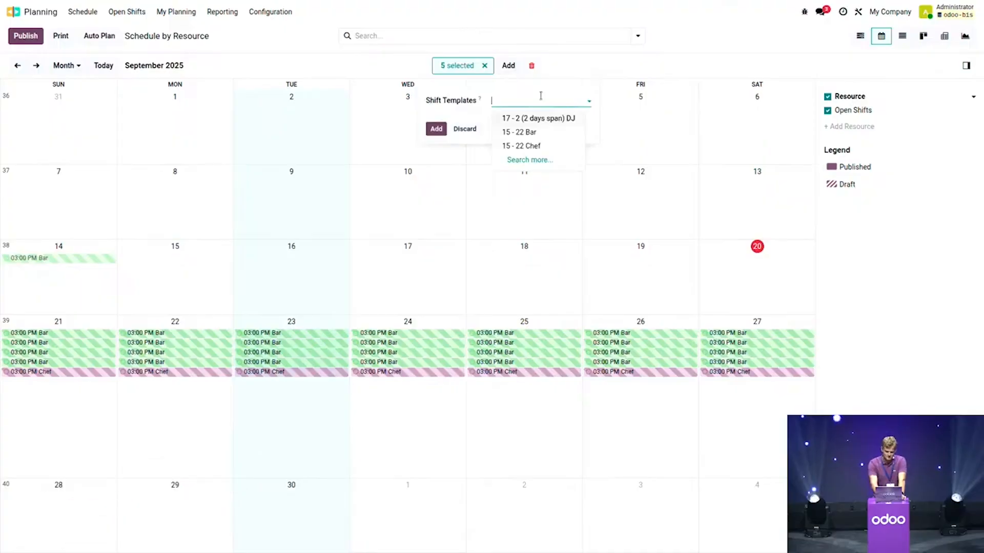
left_click(543, 149)
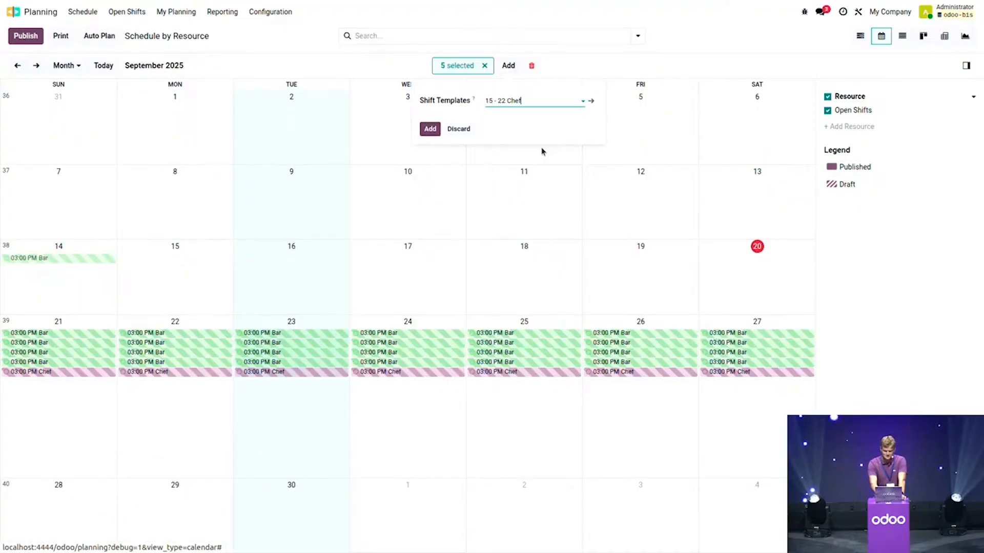
left_click(430, 129)
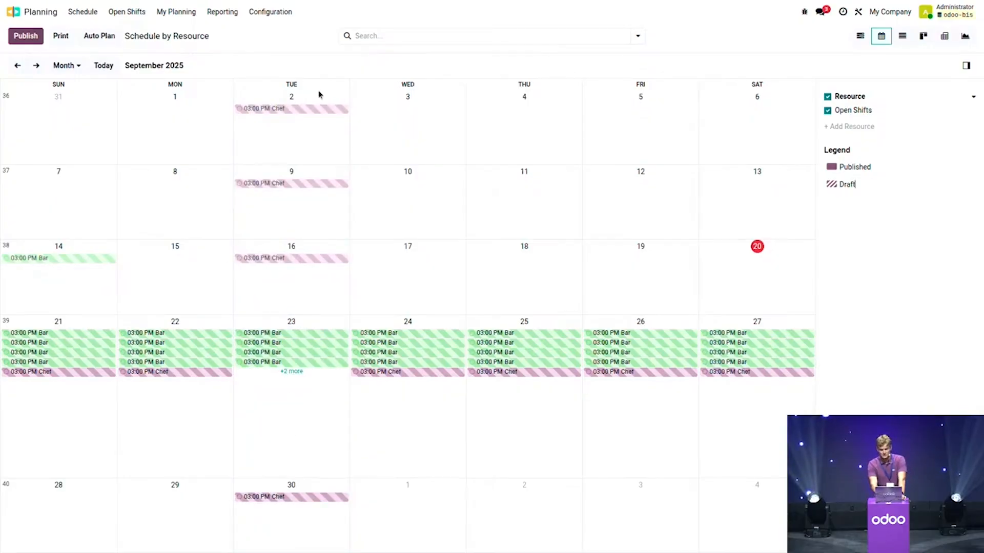
left_click(863, 36)
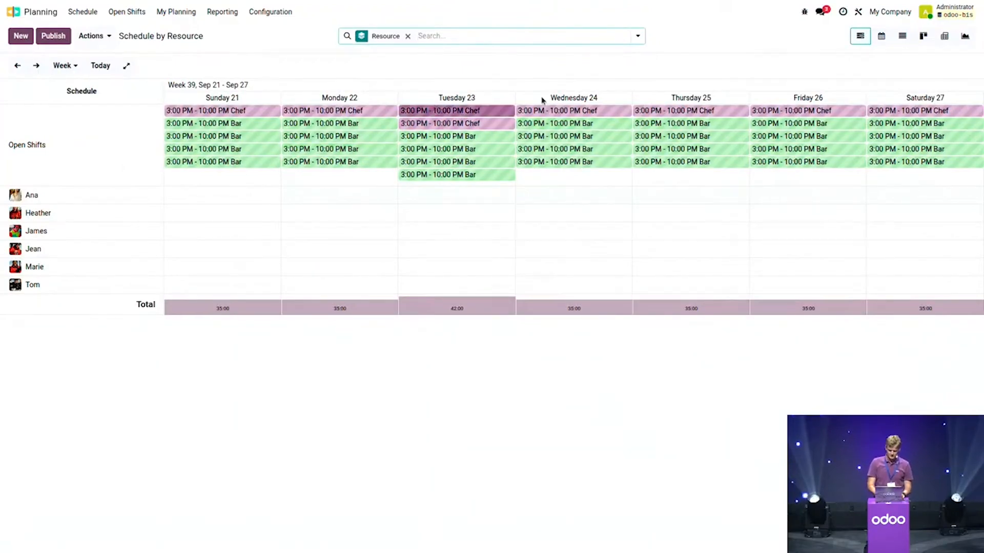
Step: Add a 17 - 2 DJ open shift (5 PM–2 AM, two days) on every September Tuesday
left_click(881, 36)
left_click_drag(336, 131, 315, 532)
left_click(502, 67)
left_click(515, 101)
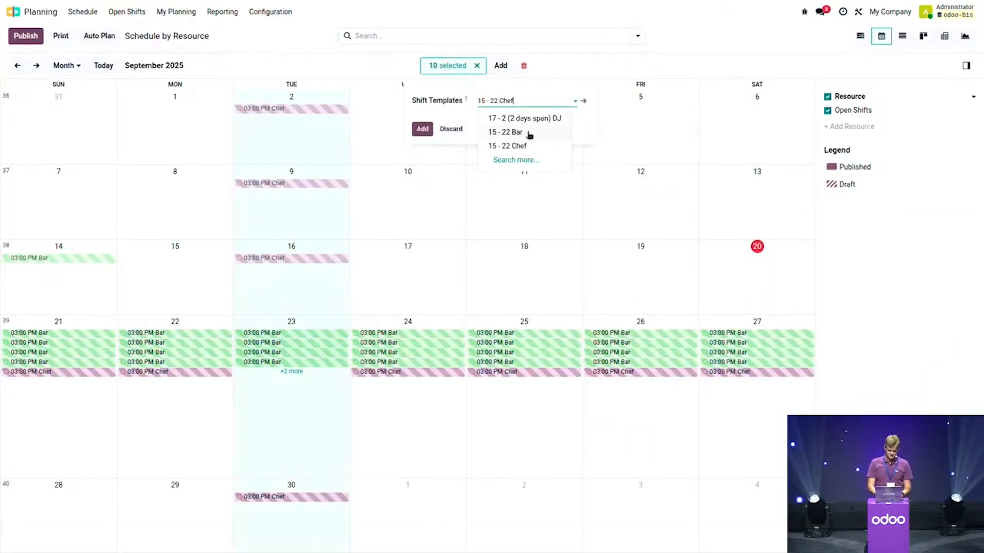
left_click(559, 118)
left_click(424, 129)
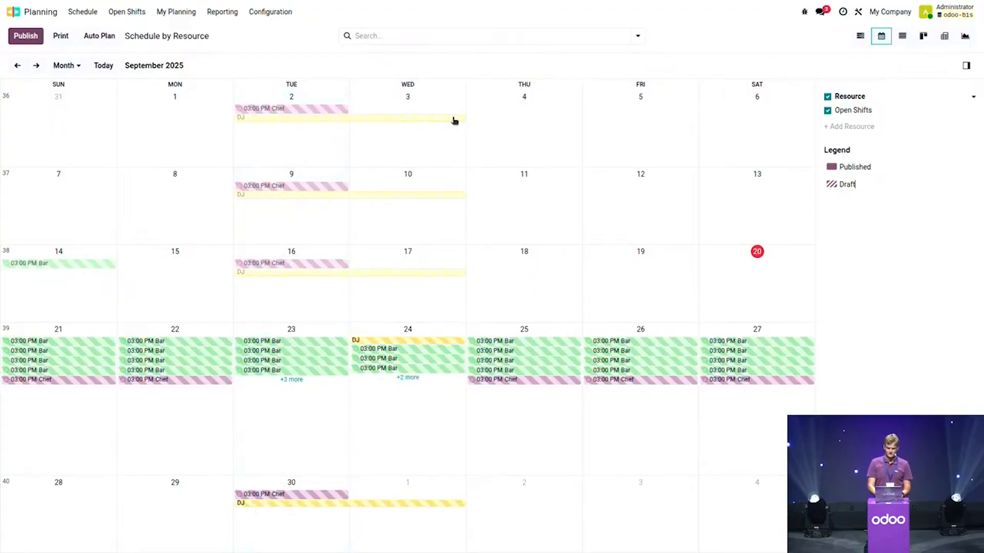
left_click(861, 36)
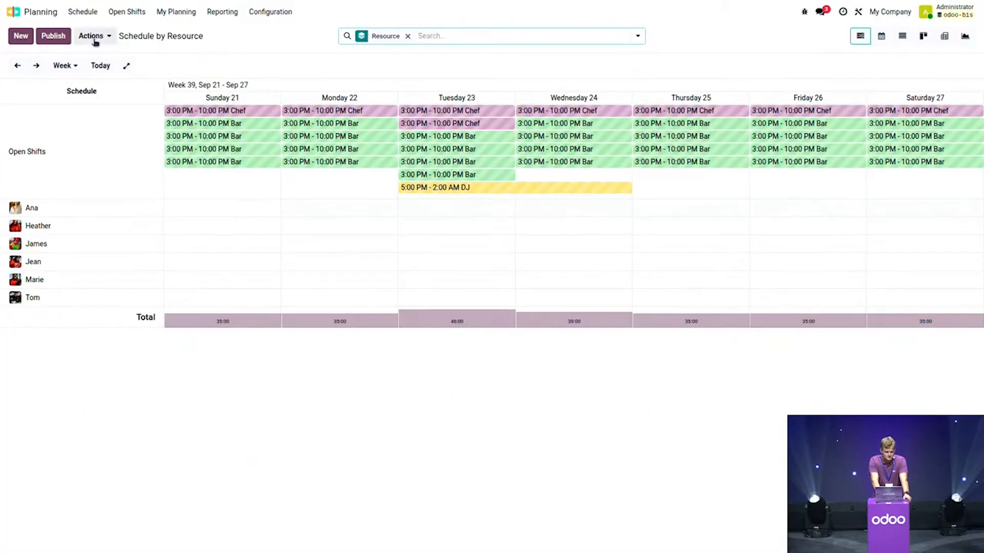
Step: Run Auto Plan so week 39's open shifts go to available employees, then dismiss the notice
left_click(111, 40)
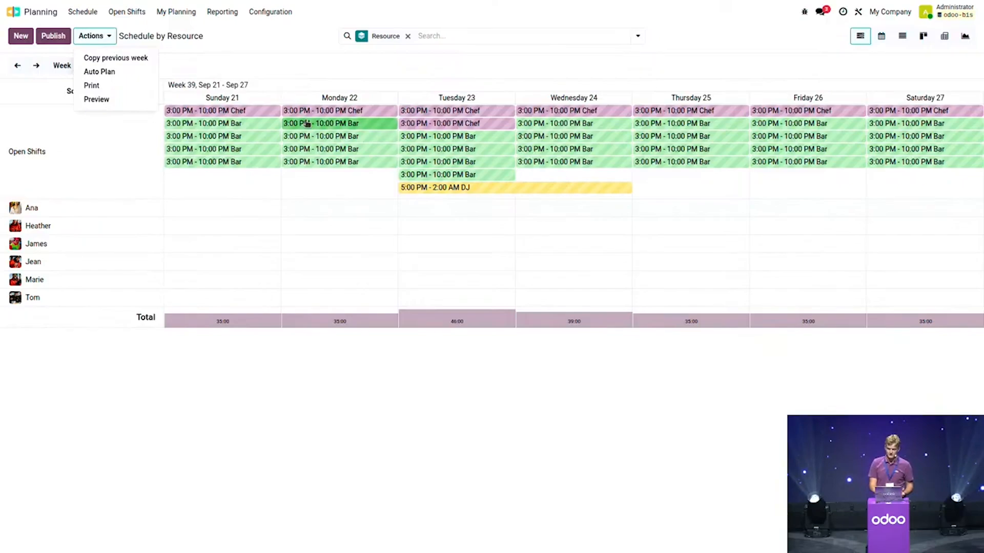
left_click(113, 71)
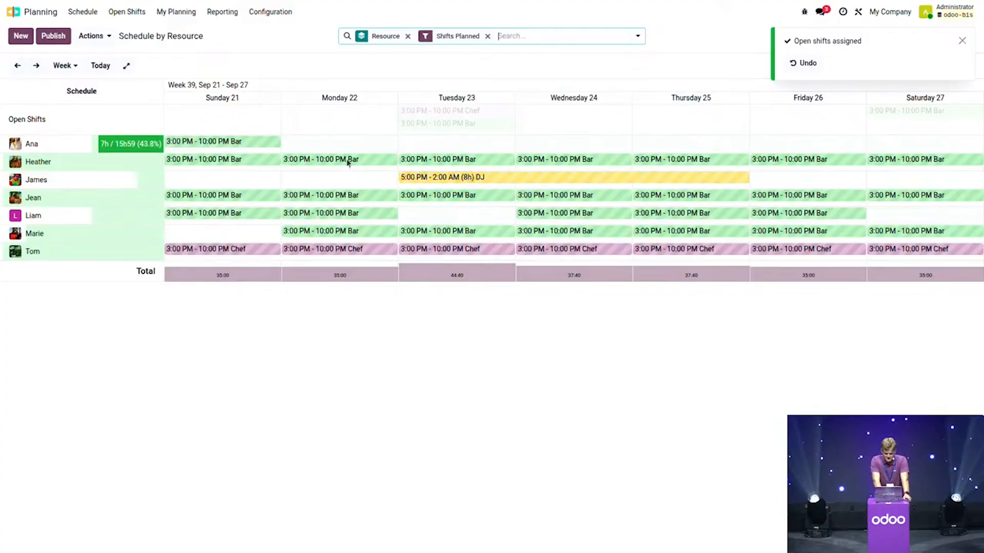
left_click(962, 40)
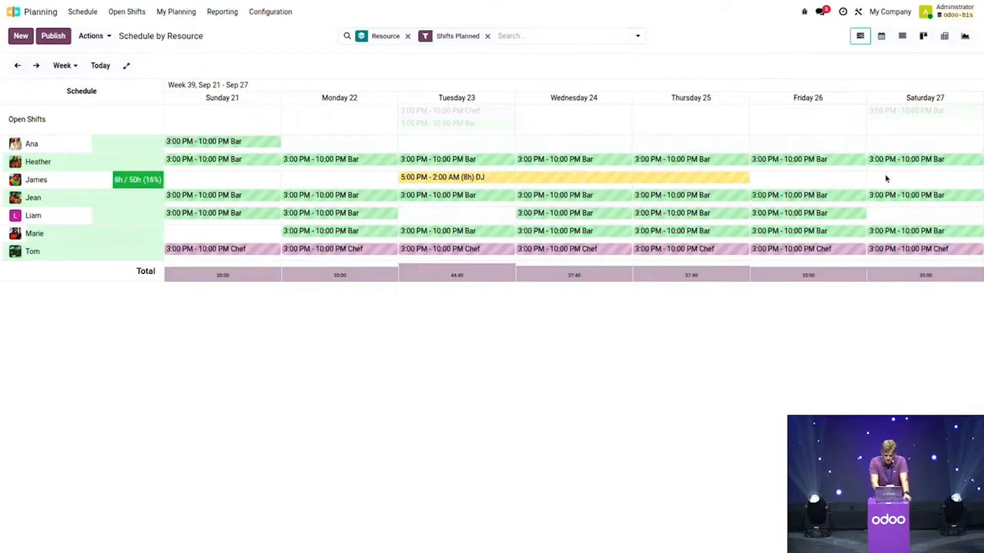
Step: Move an employee's Friday Bar shift to a new slot and start publishing the Sep 21–27 schedule
mouse_move(794, 196)
left_mouse_down()
mouse_move(815, 164)
mouse_move(807, 196)
mouse_move(809, 157)
mouse_move(808, 199)
left_mouse_up()
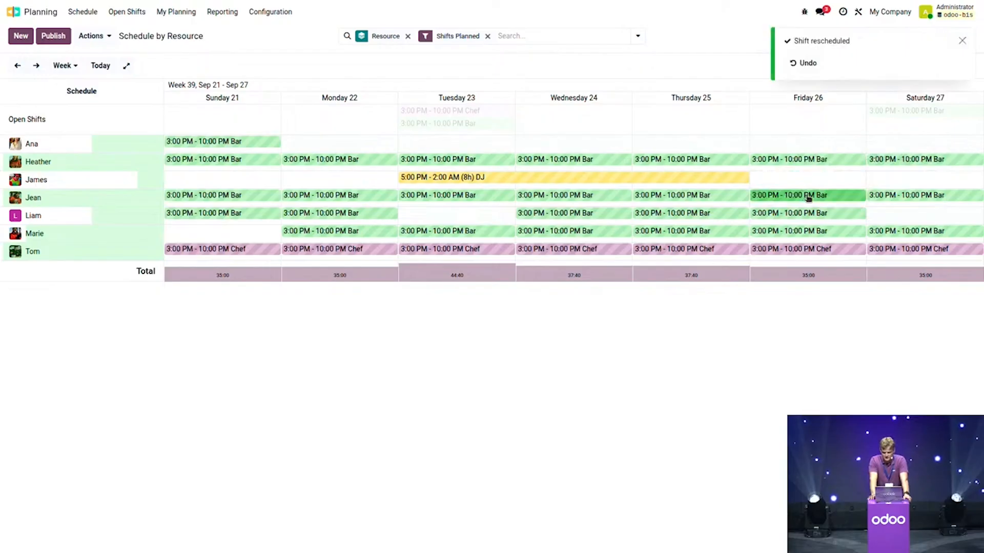
left_click(961, 41)
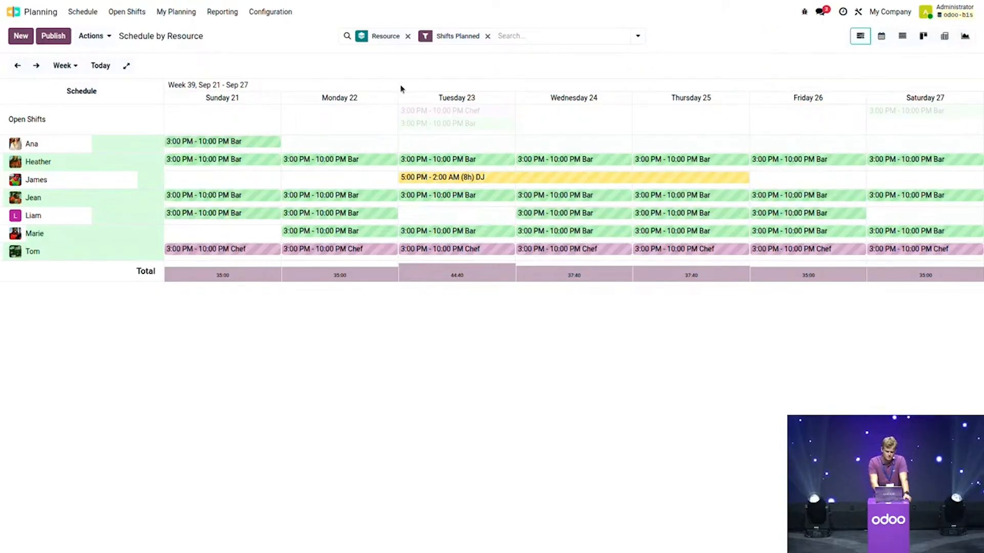
left_click(111, 36)
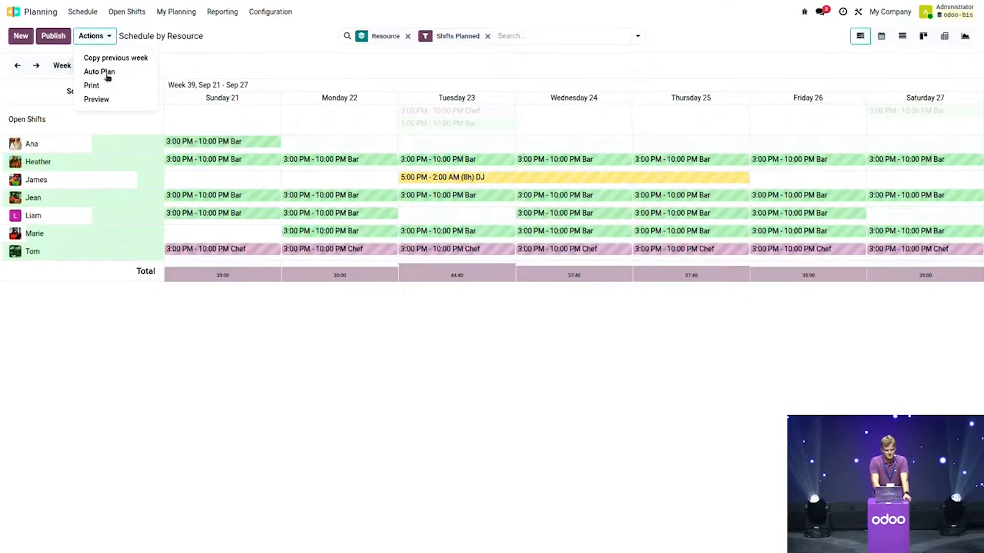
left_click(53, 36)
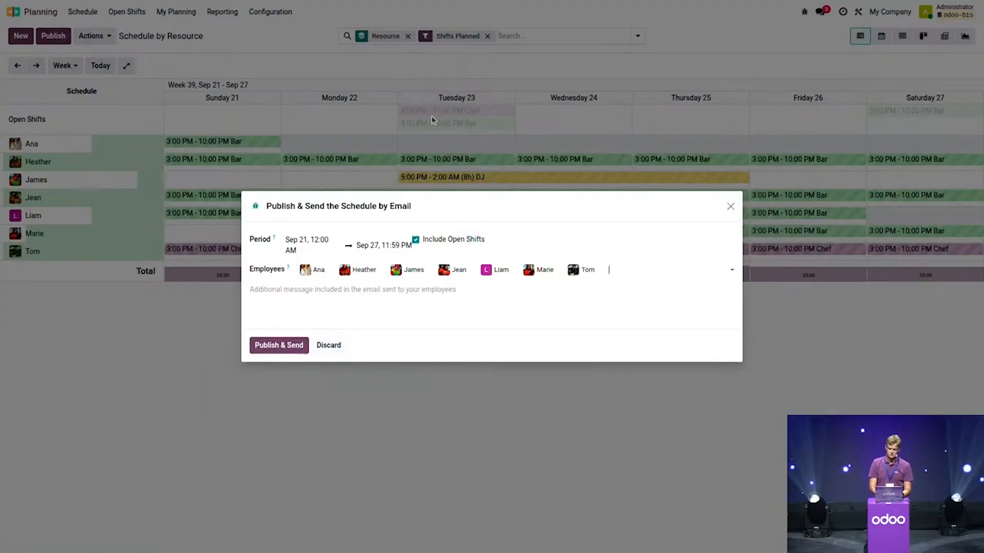
Step: Publish the Sep 21–27 schedule with open shifts and email it to the seven employees
left_click(264, 348)
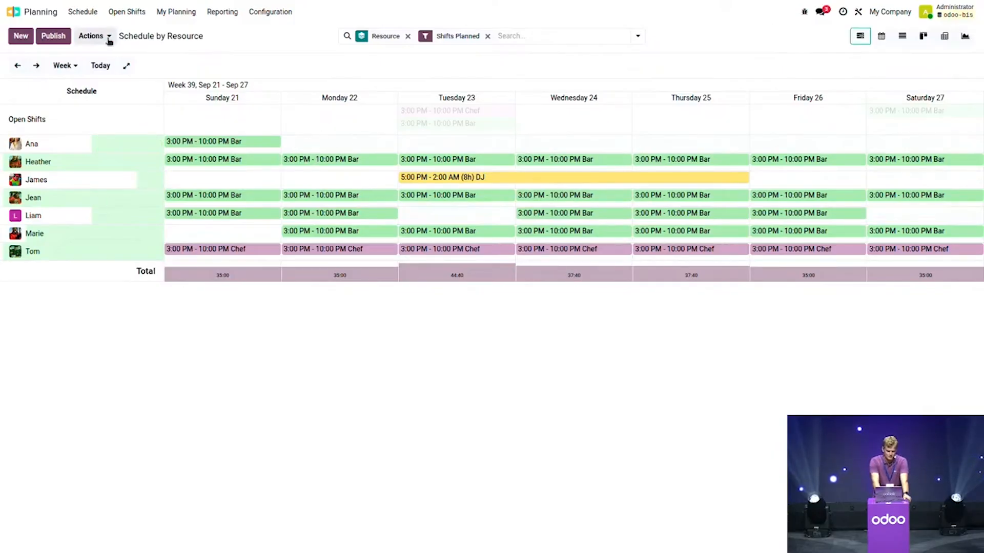
Step: Open the first 'Your planning from 09/21/2025 to 09/27/2025' email under Settings > Technical > Emails
left_click(37, 15)
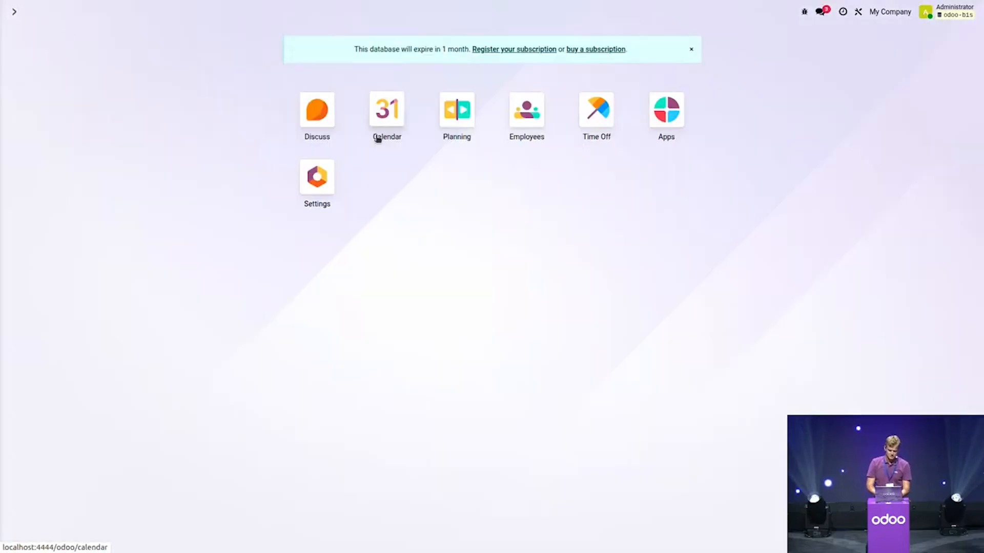
left_click(320, 180)
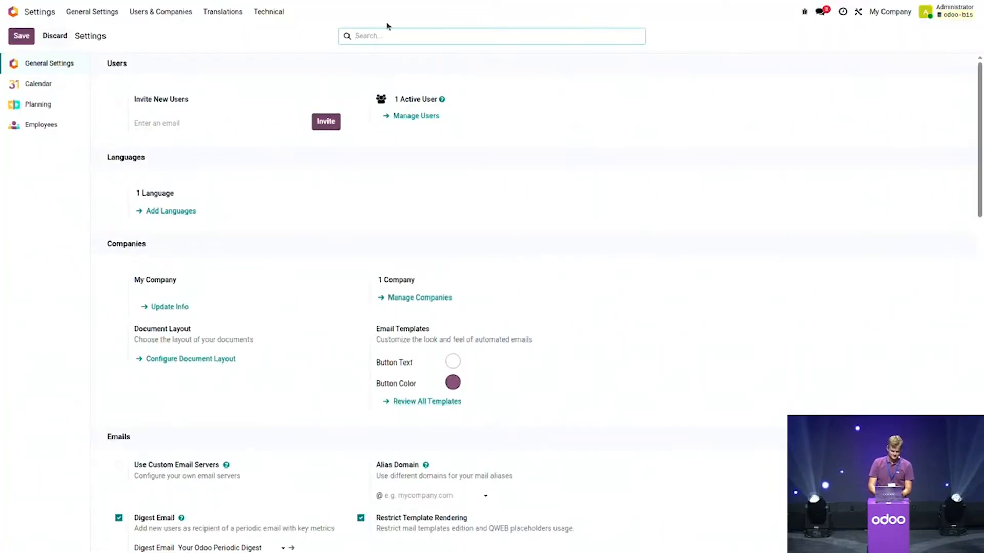
left_click(284, 11)
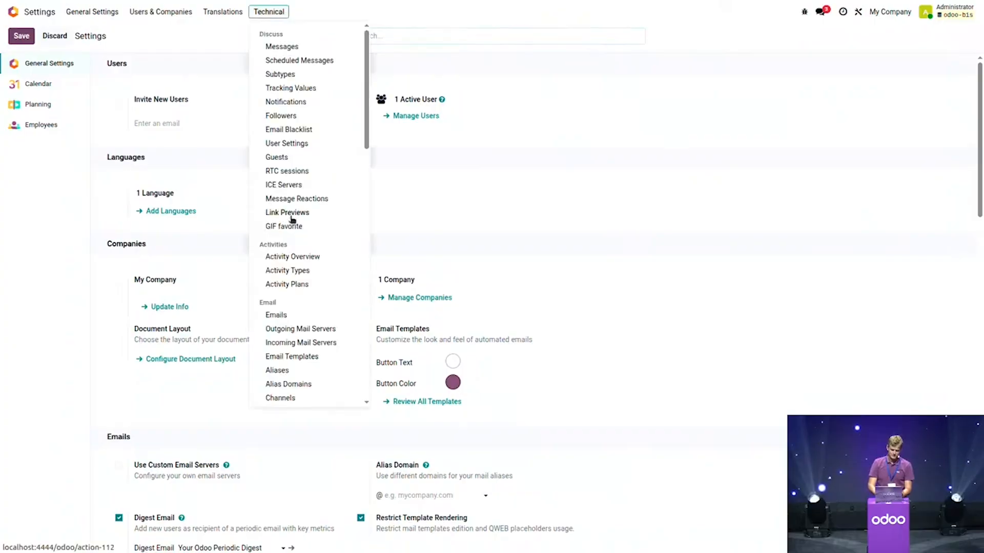
scroll(330, 279, "down", 10)
scroll(332, 277, "up", 5)
scroll(307, 95, "up", 5)
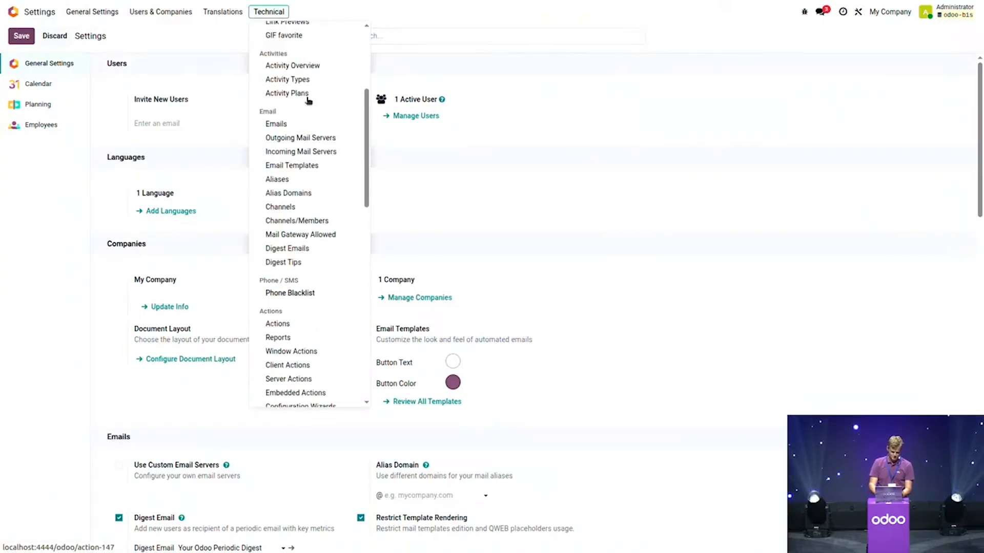
left_click(277, 123)
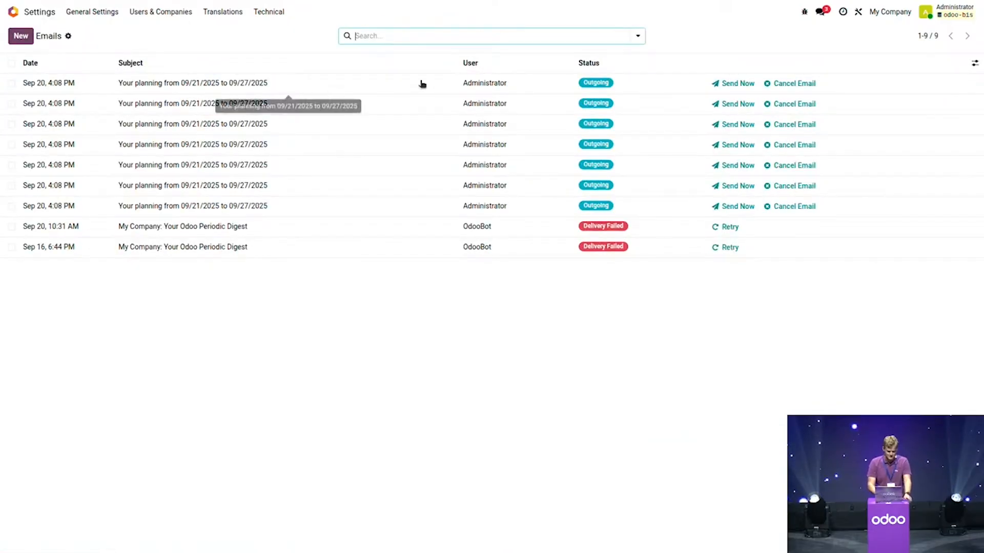
left_click(365, 85)
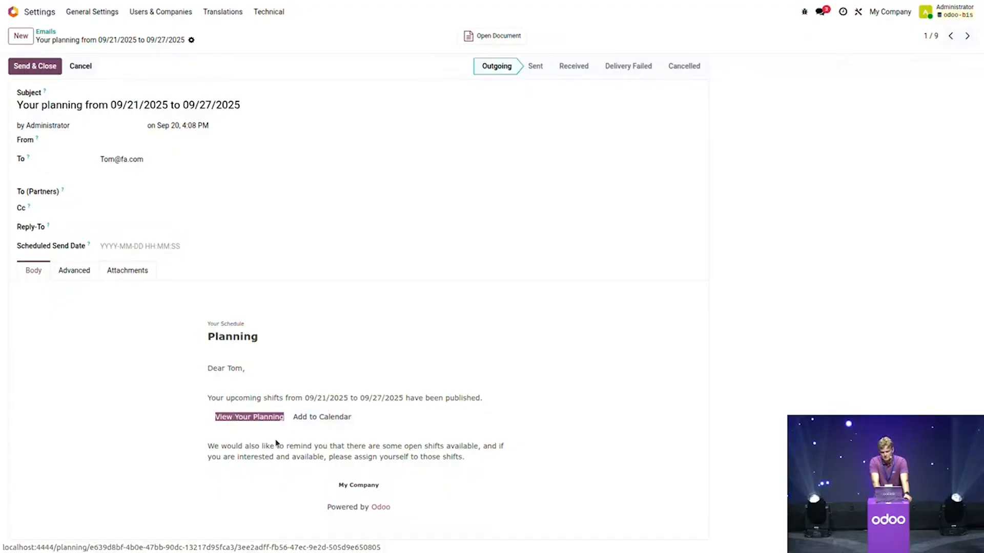
Step: Open the employee's planning portal from the email and view it by week
left_click(258, 422)
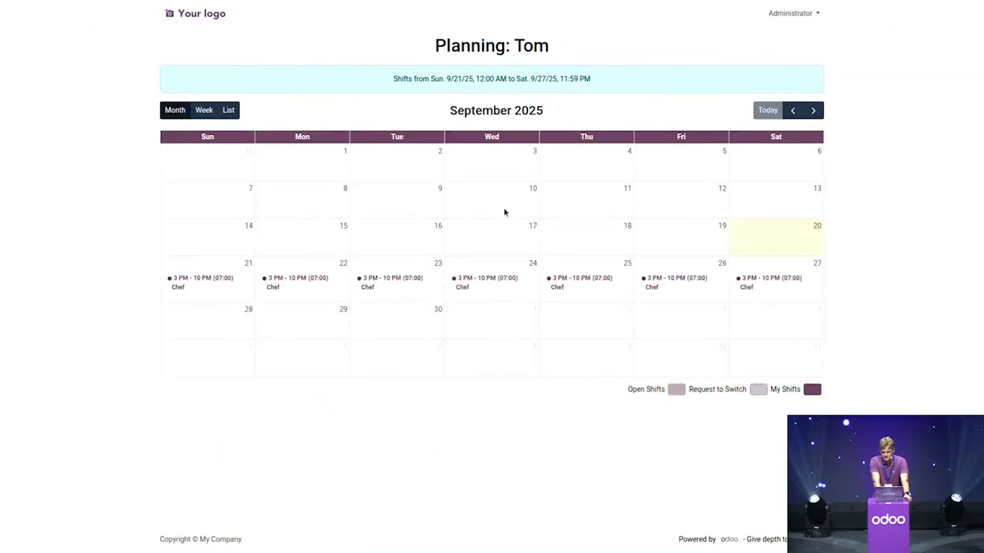
left_click(203, 110)
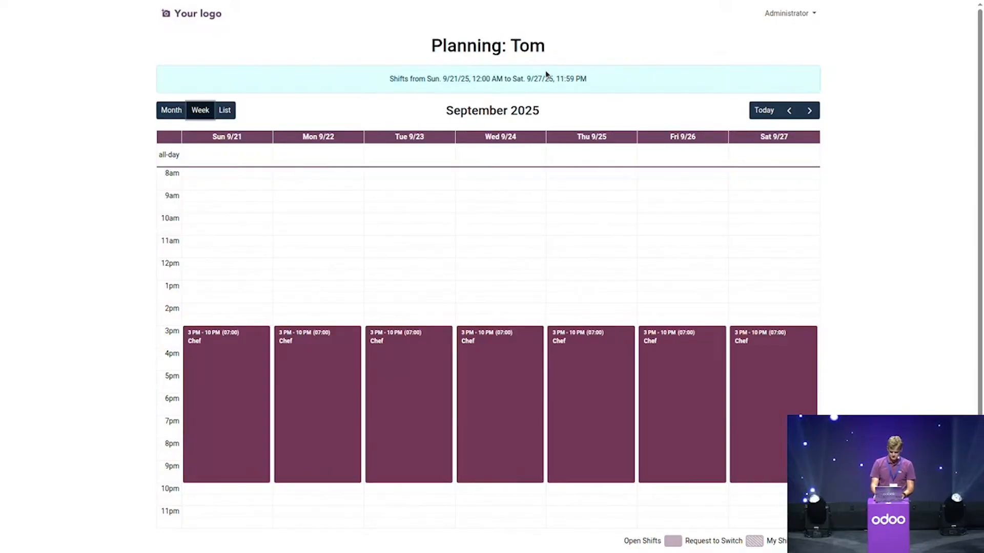
key("F11")
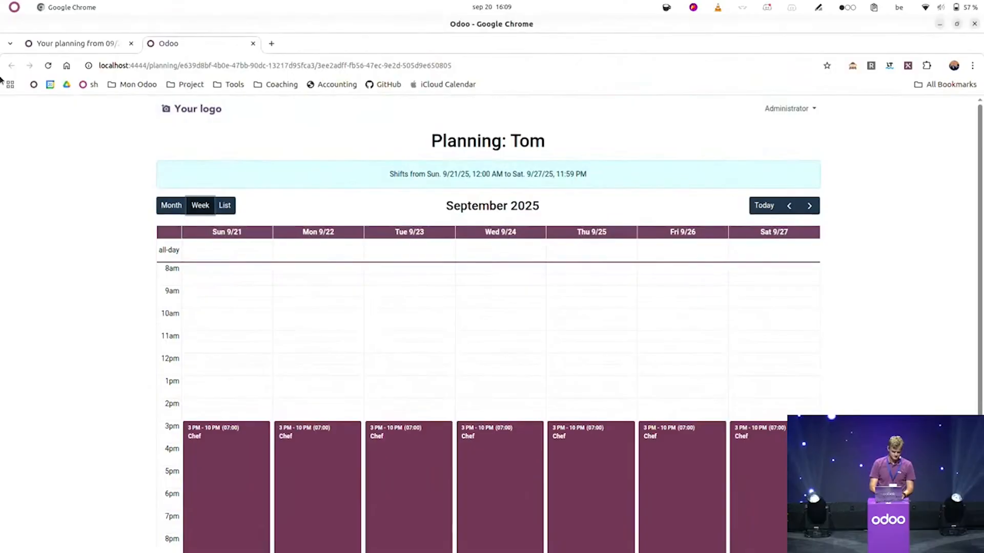
Step: Back in the email, download the shifts as a calendar file and return to the home menu
left_click(81, 46)
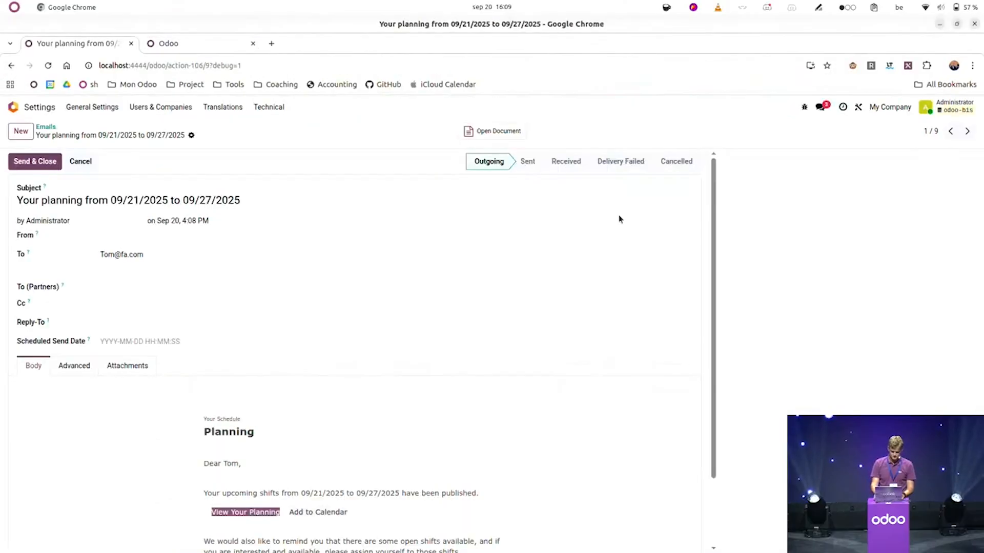
key("F11")
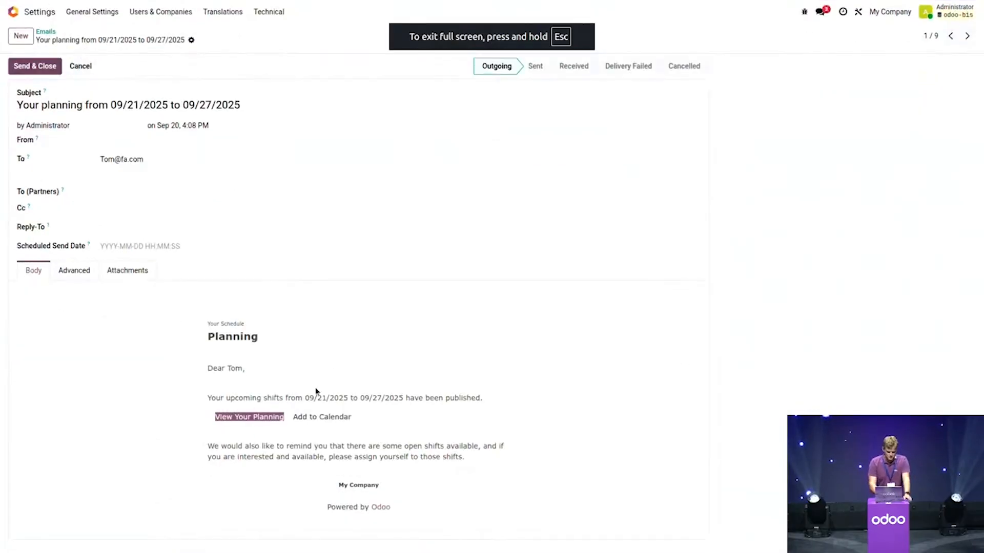
left_click(305, 417)
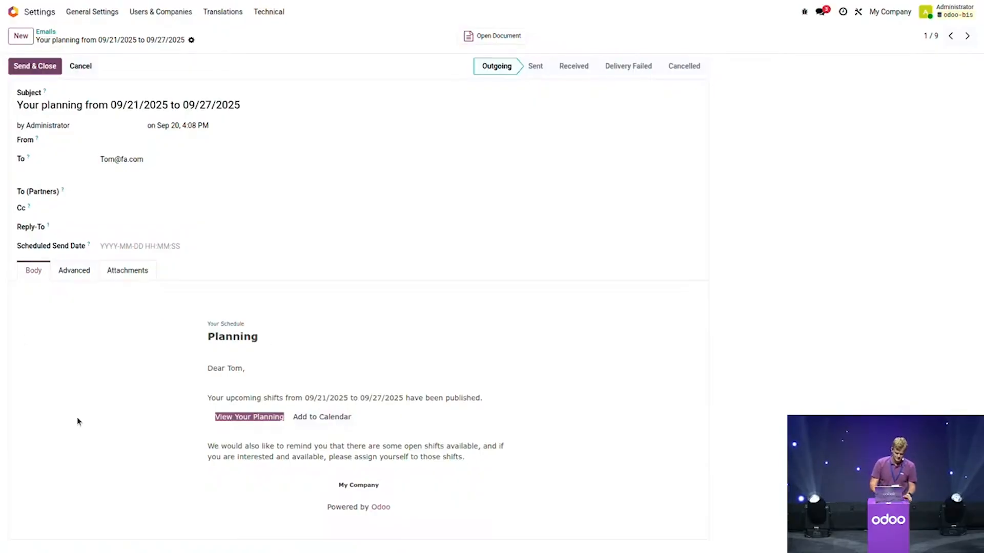
left_click(13, 11)
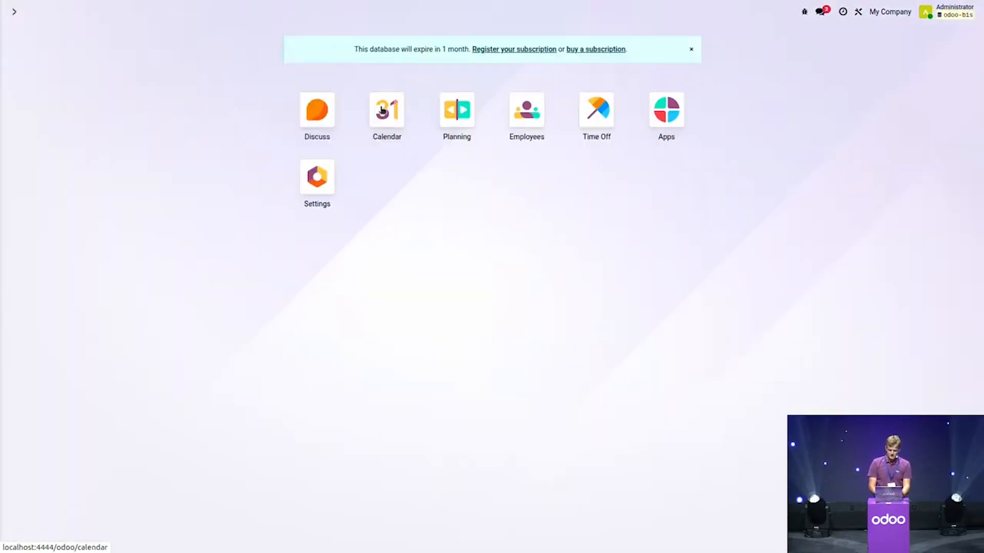
Step: In Planning's Sep 21–27 week, preview a chosen employee's portal planning
left_click(466, 115)
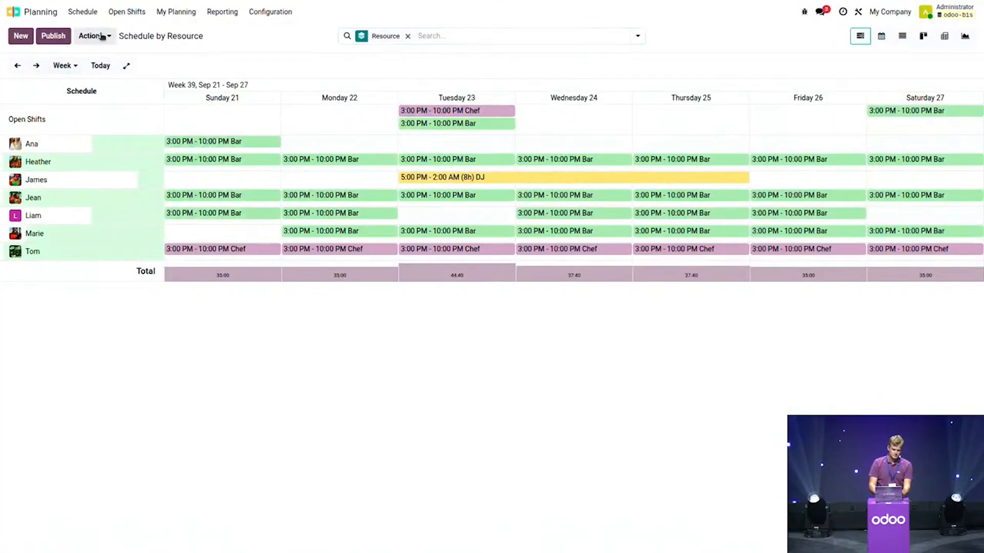
left_click(102, 36)
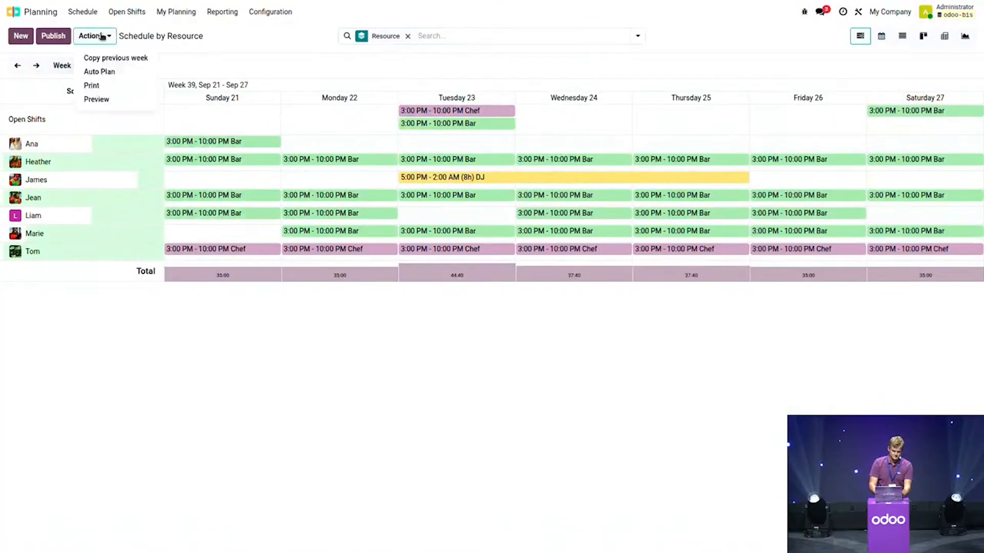
left_click(105, 99)
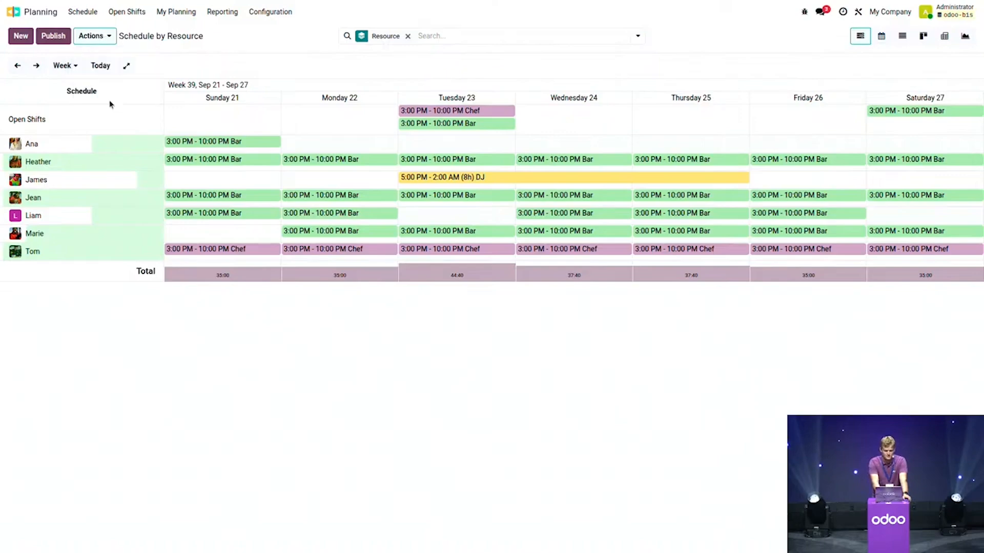
left_click(406, 275)
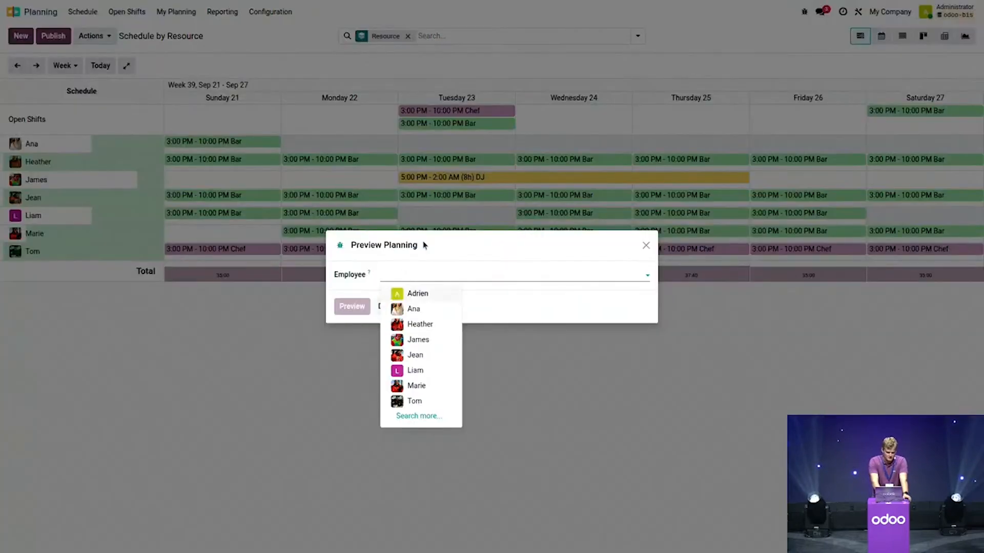
left_click(413, 370)
left_click(353, 307)
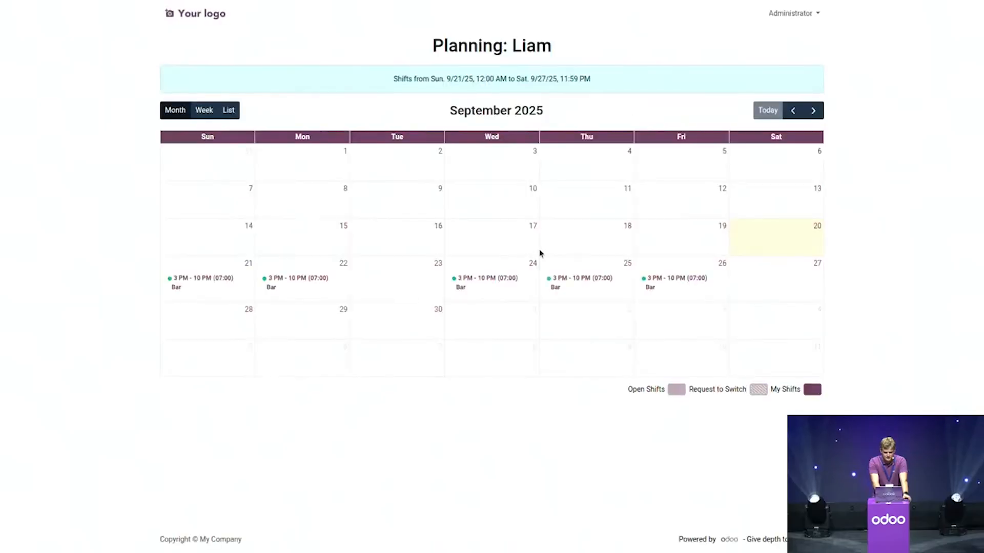
Step: In week view, ask to switch the Wednesday 24 Bar shift, then return to the schedule
left_click(205, 116)
scroll(153, 507, "down", 1)
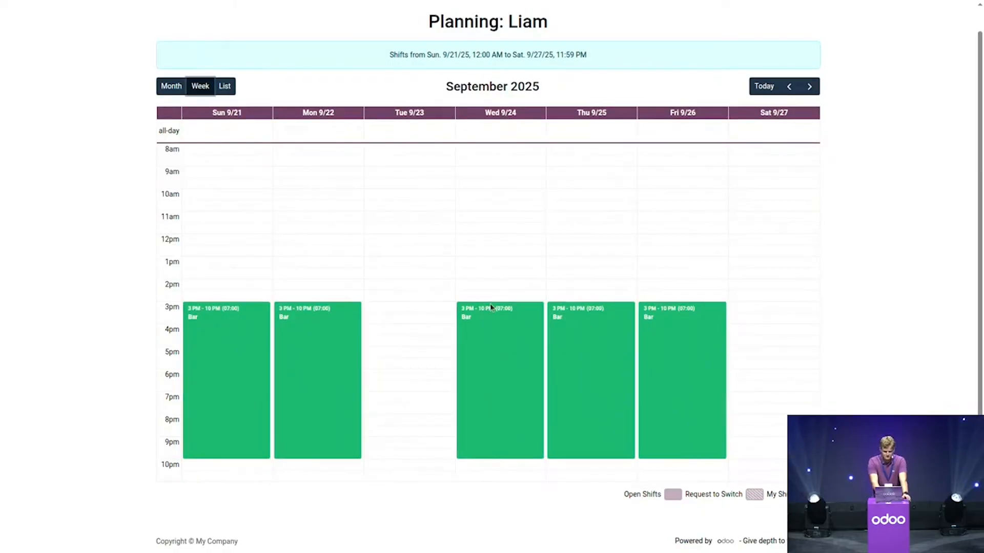
left_click(471, 348)
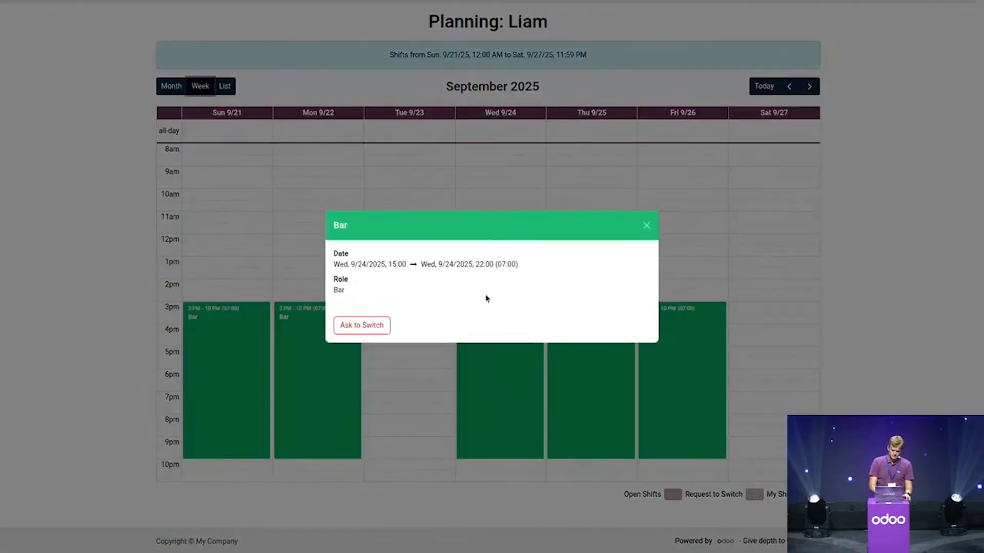
left_click(372, 326)
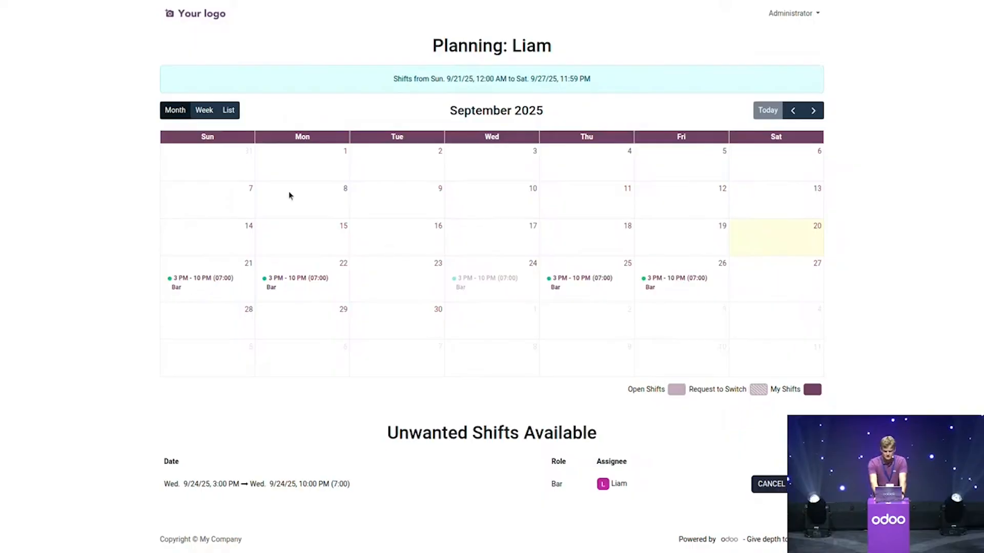
left_click(99, 44)
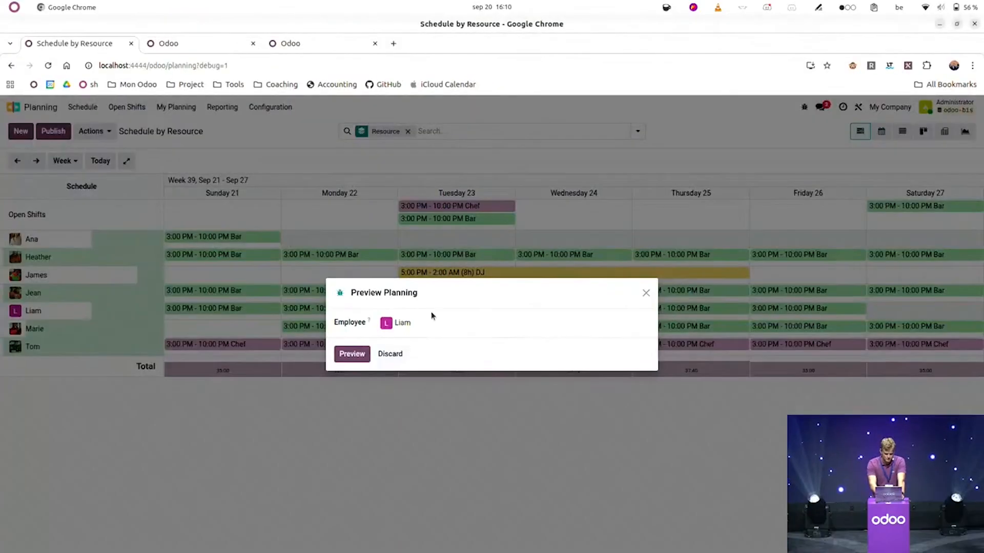
Step: Preview a different employee's portal, assign them the offered Wednesday Bar shift, and close the preview
left_click(438, 323)
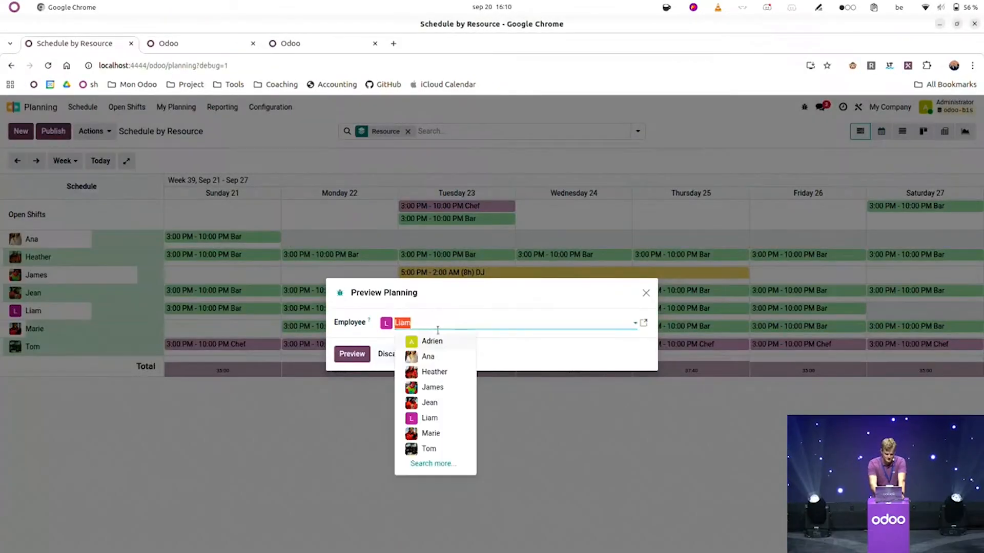
left_click(428, 357)
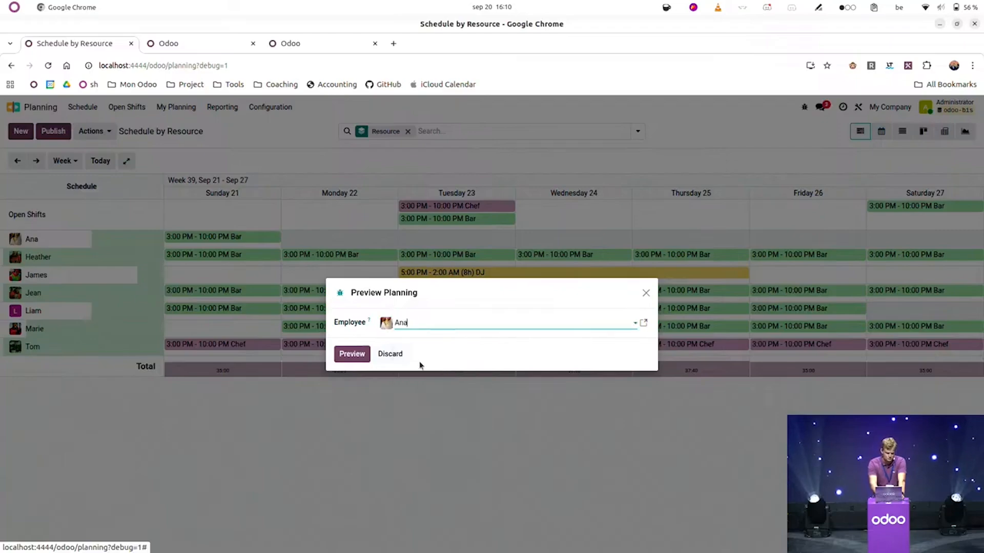
left_click(352, 354)
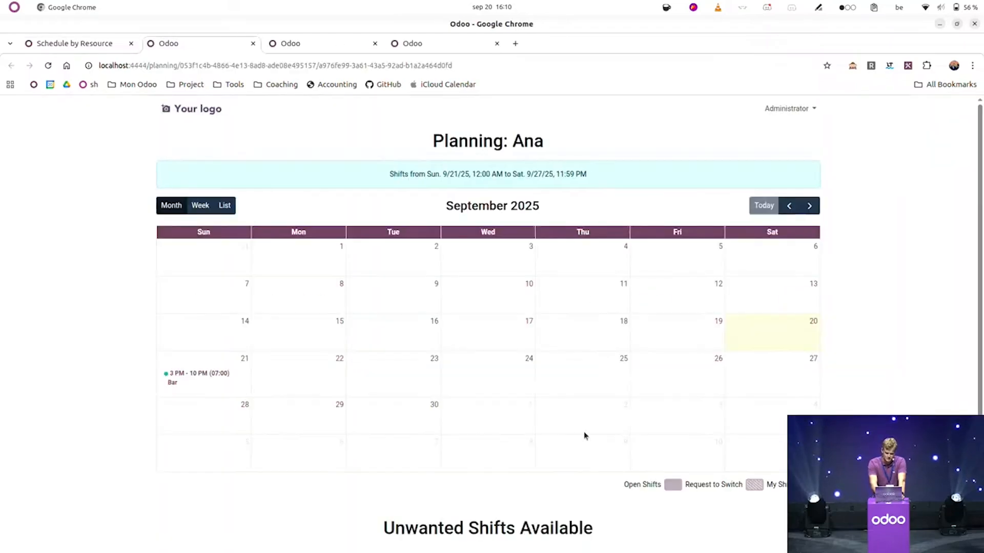
scroll(585, 436, "down", 3)
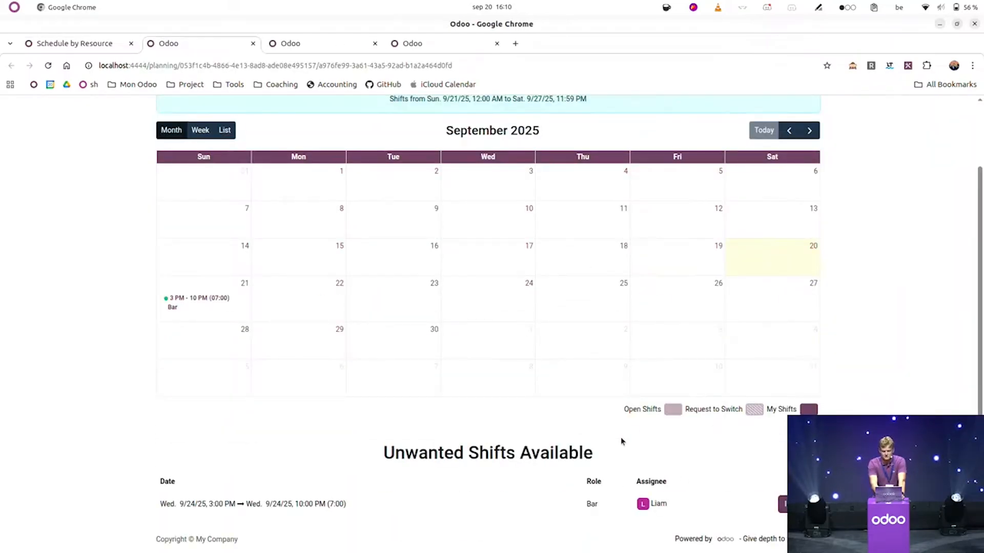
left_click(782, 504)
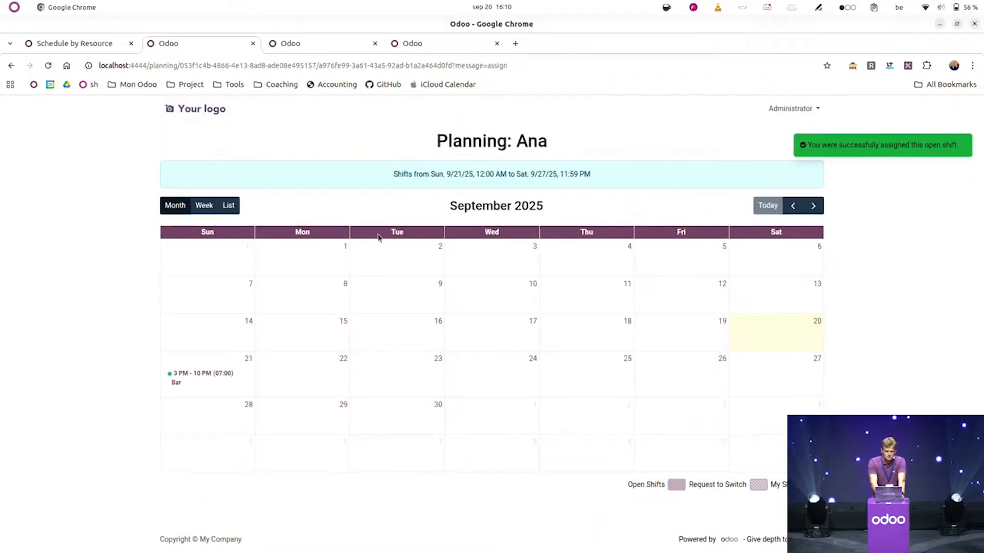
left_click(87, 50)
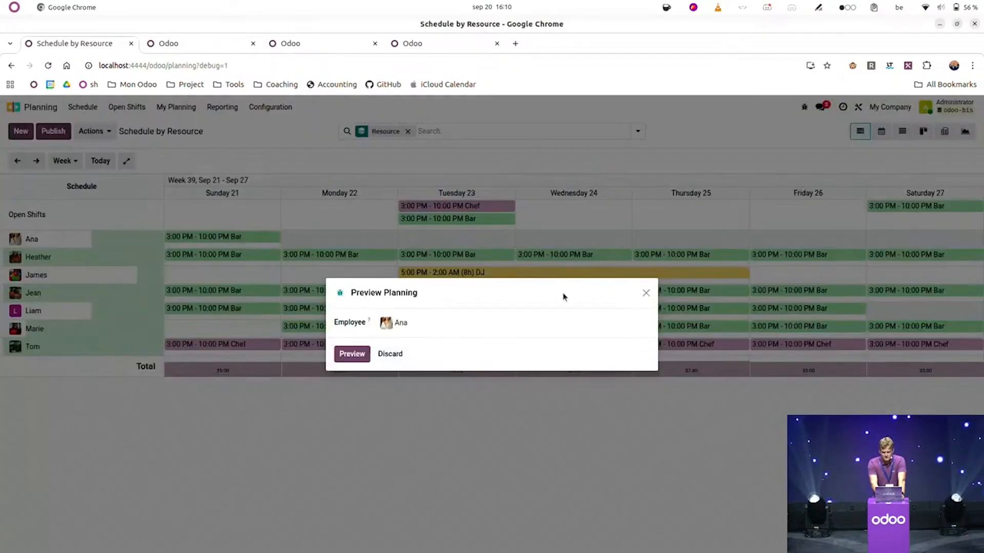
left_click(645, 295)
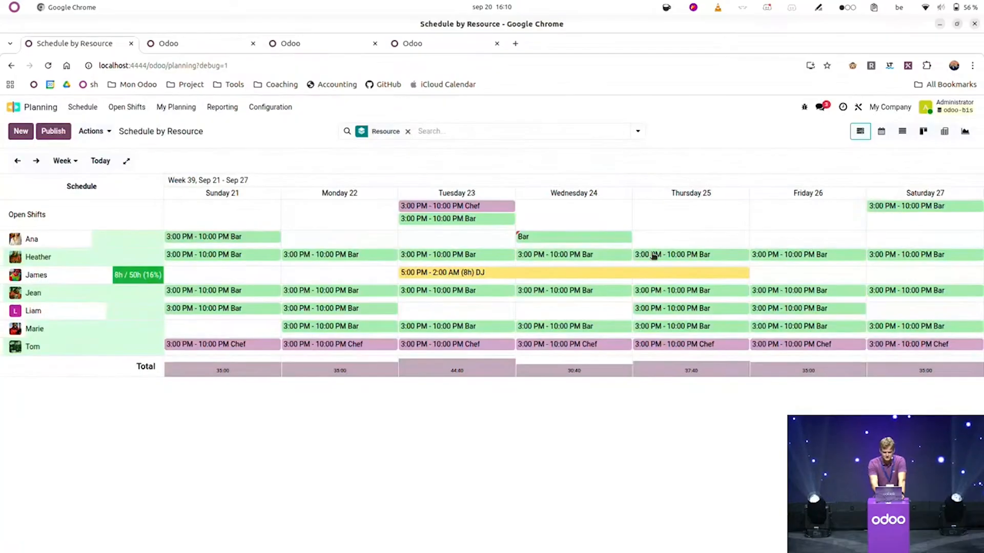
Step: Apply the Requests to Switch filter, then remove it again
left_click(638, 131)
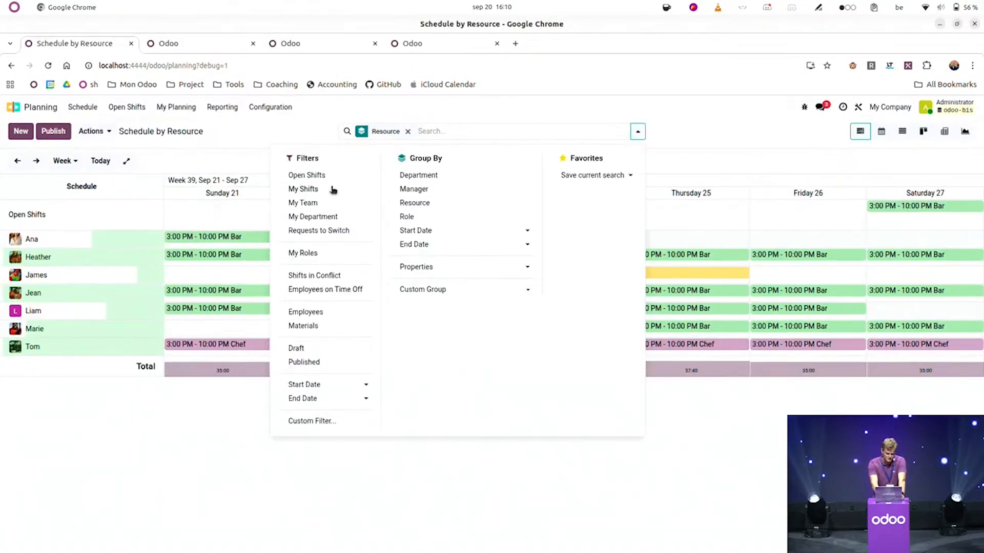
left_click(328, 230)
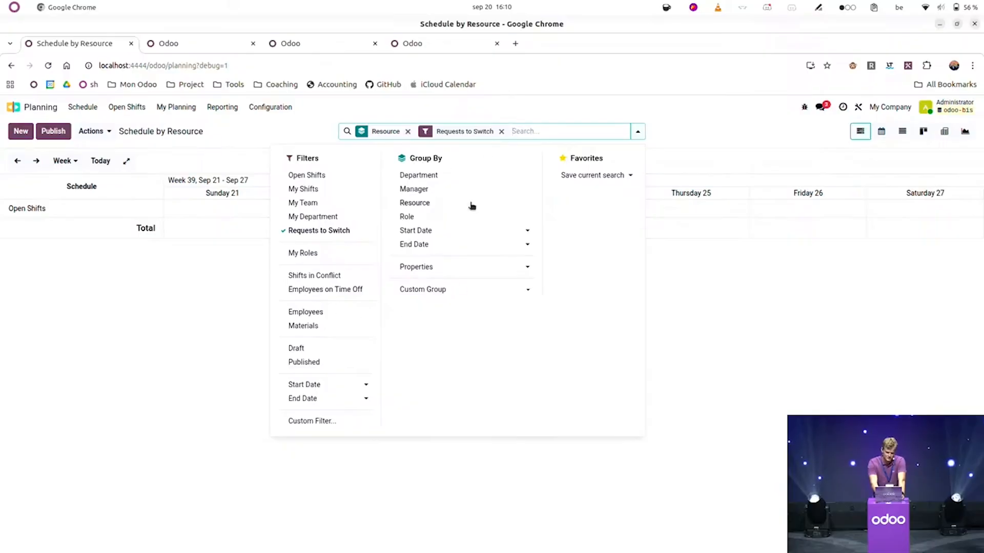
left_click(502, 131)
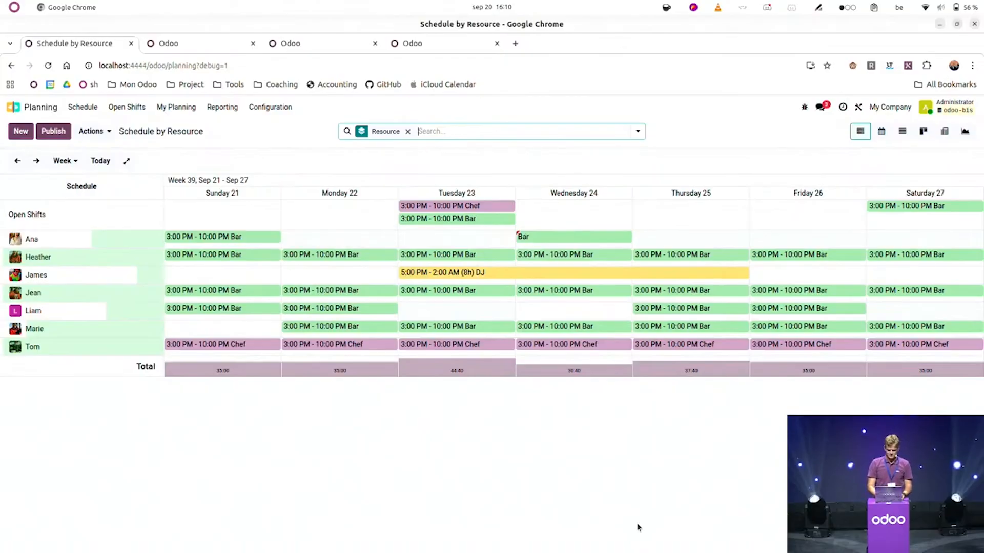
key("ctrl+p")
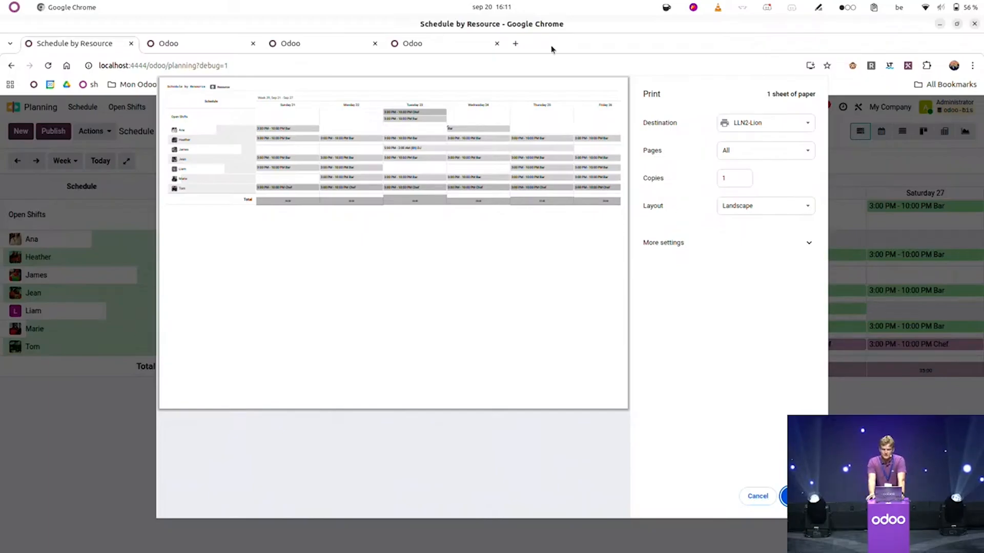
left_click(758, 497)
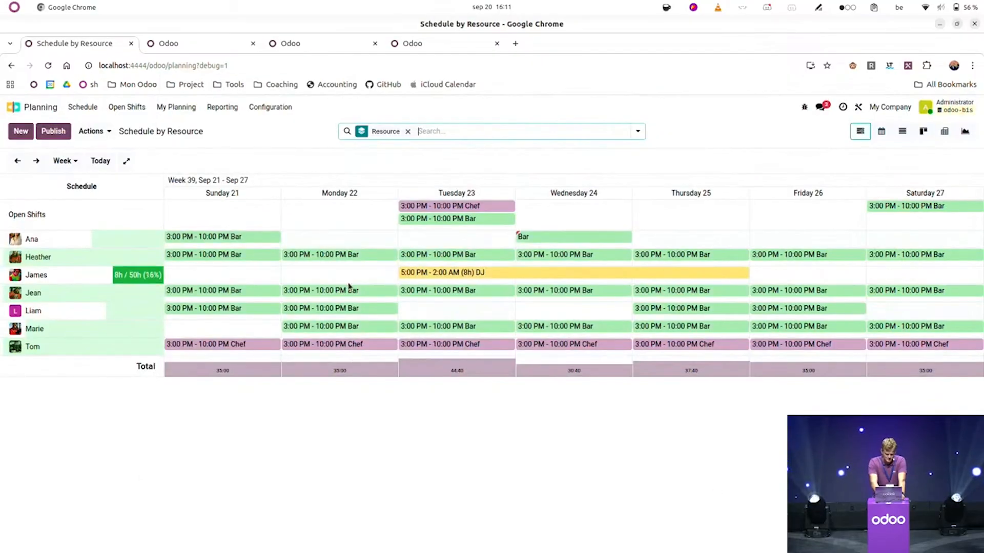
left_click(104, 131)
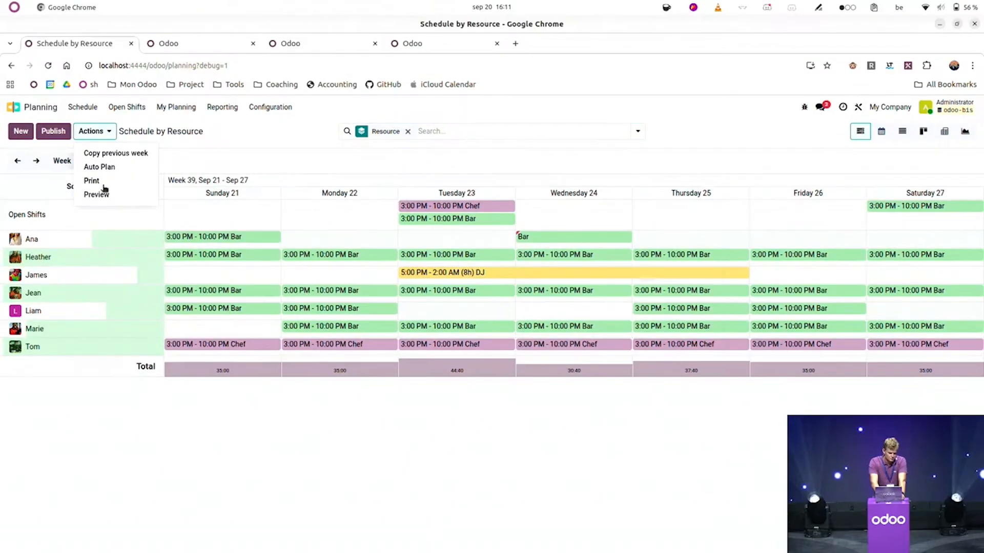
left_click(267, 129)
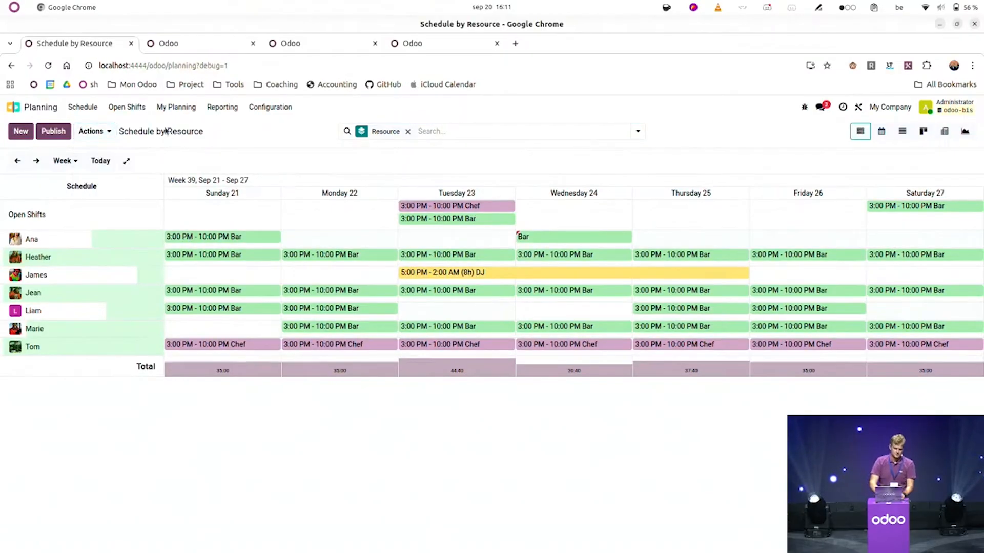
Step: Fill week 40 by copying the previous week's shifts
left_click(36, 162)
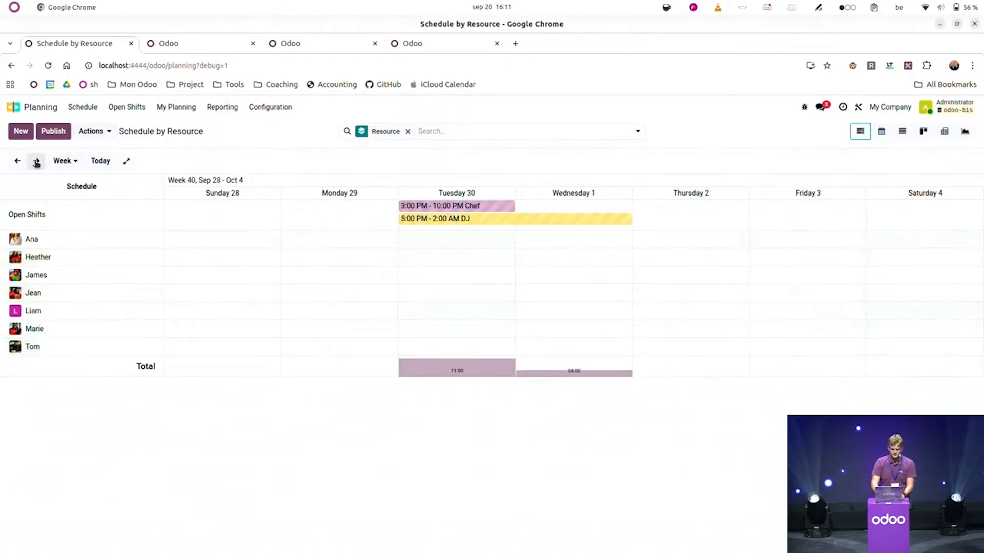
left_click(18, 162)
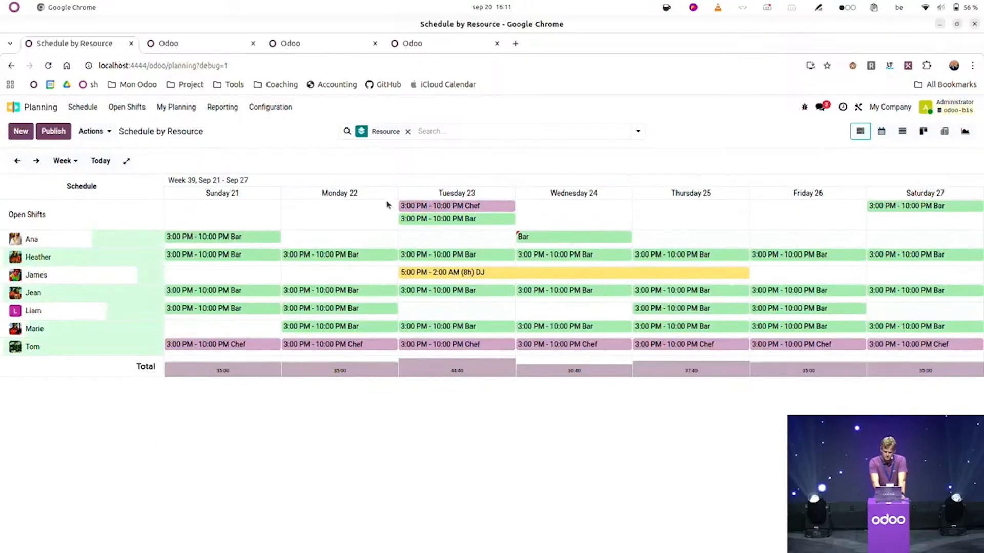
left_click(36, 160)
left_click(108, 137)
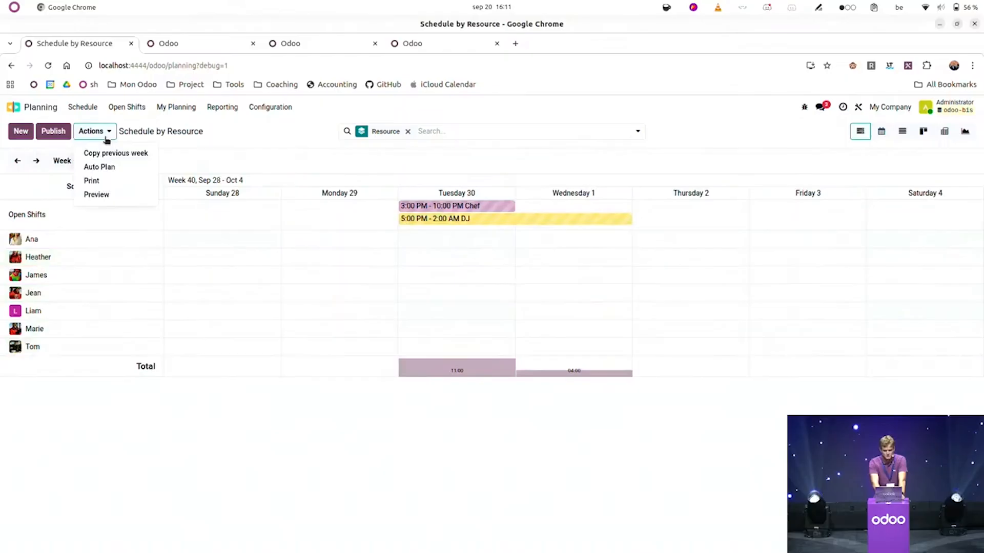
left_click(136, 156)
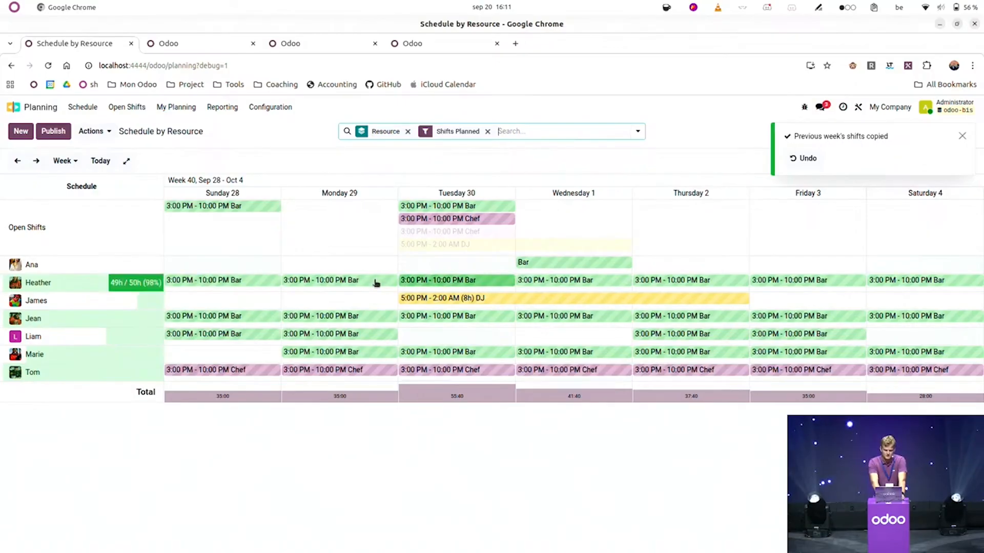
Step: Duplicate Tuesday's open Bar shift onto Monday for the top employee, then return home
left_click_drag(469, 207, 365, 257)
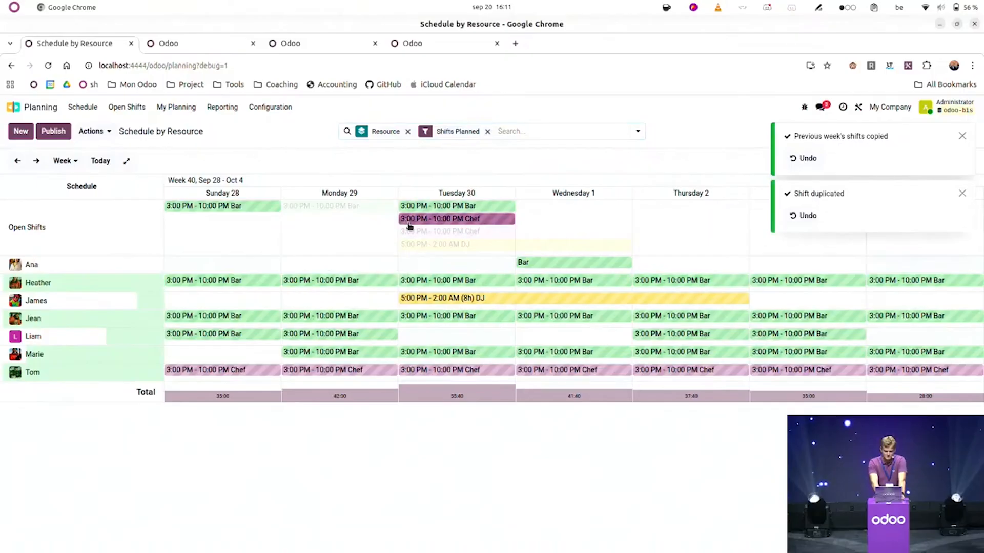
left_click_drag(347, 212, 282, 213)
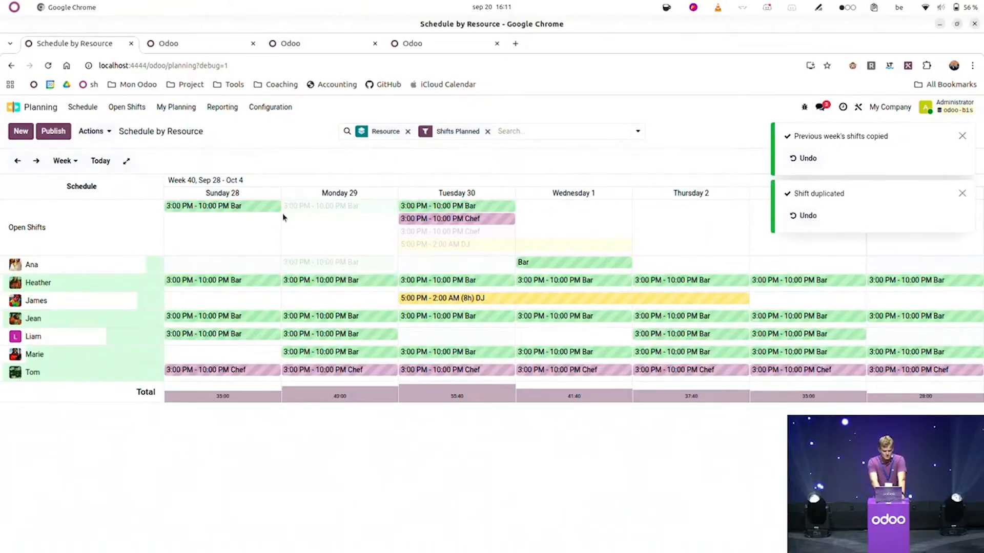
left_click(24, 107)
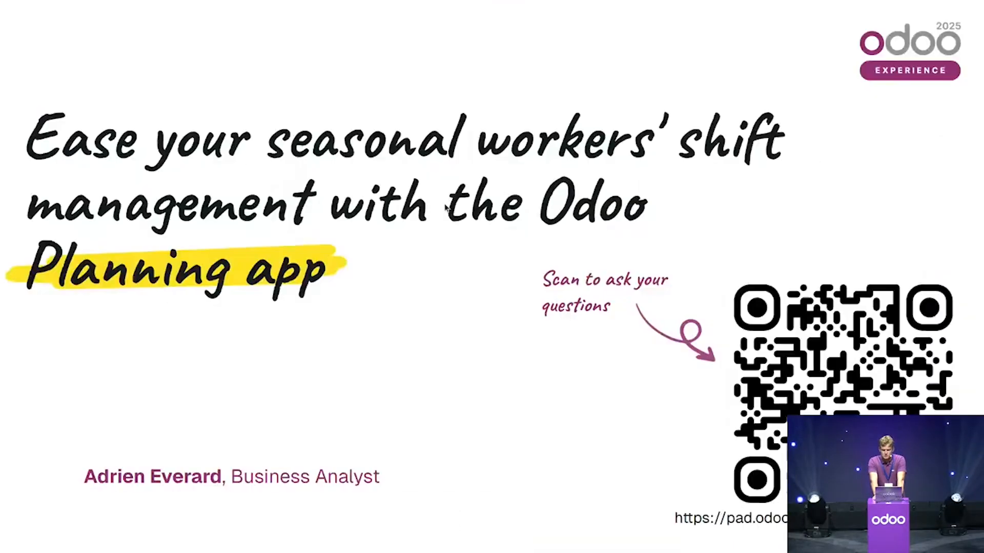
Step: Step past the Resource Assignment Matrix slide to the talk's Planning app title slide
key("Right")
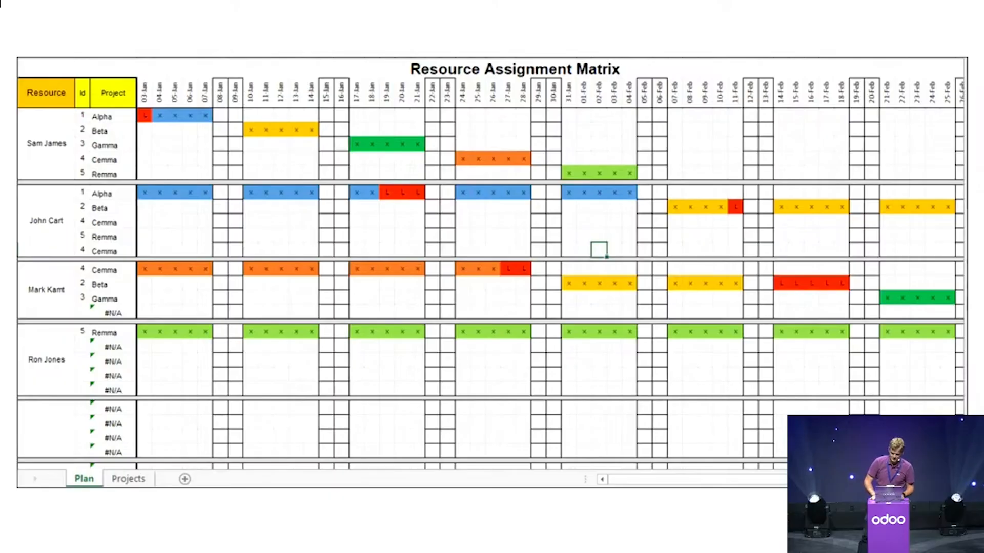
key("Right")
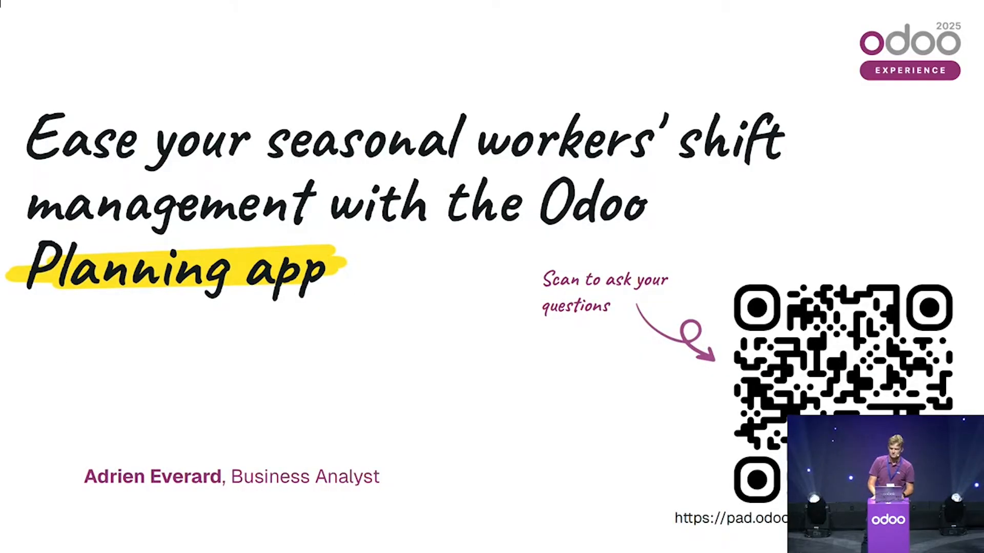